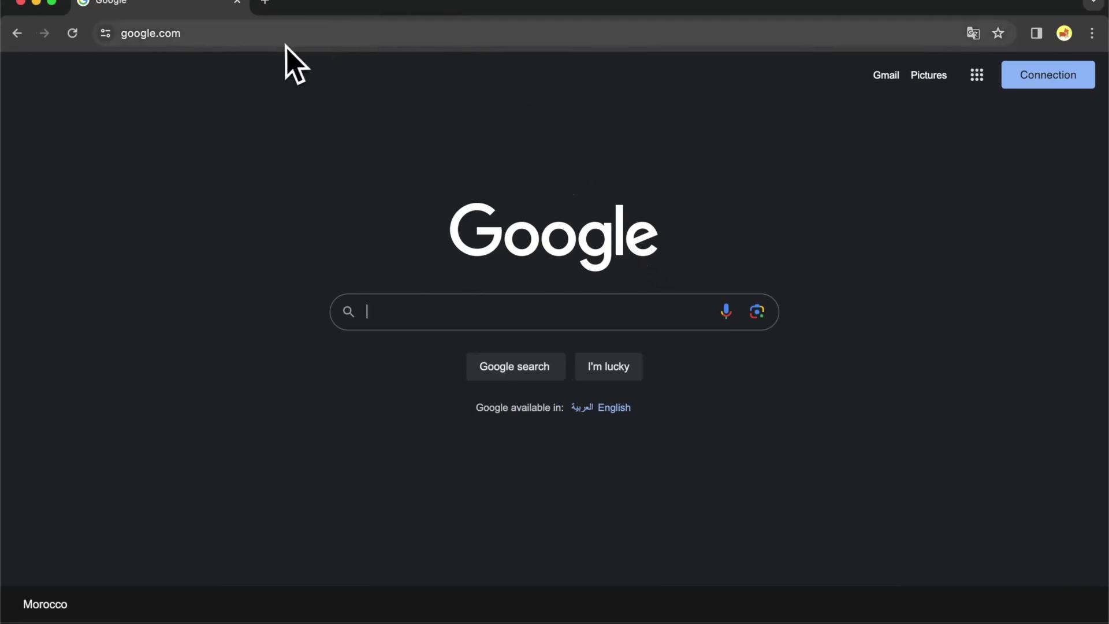
Go to facebook.com in the current Chrome tab
left_click(312, 33)
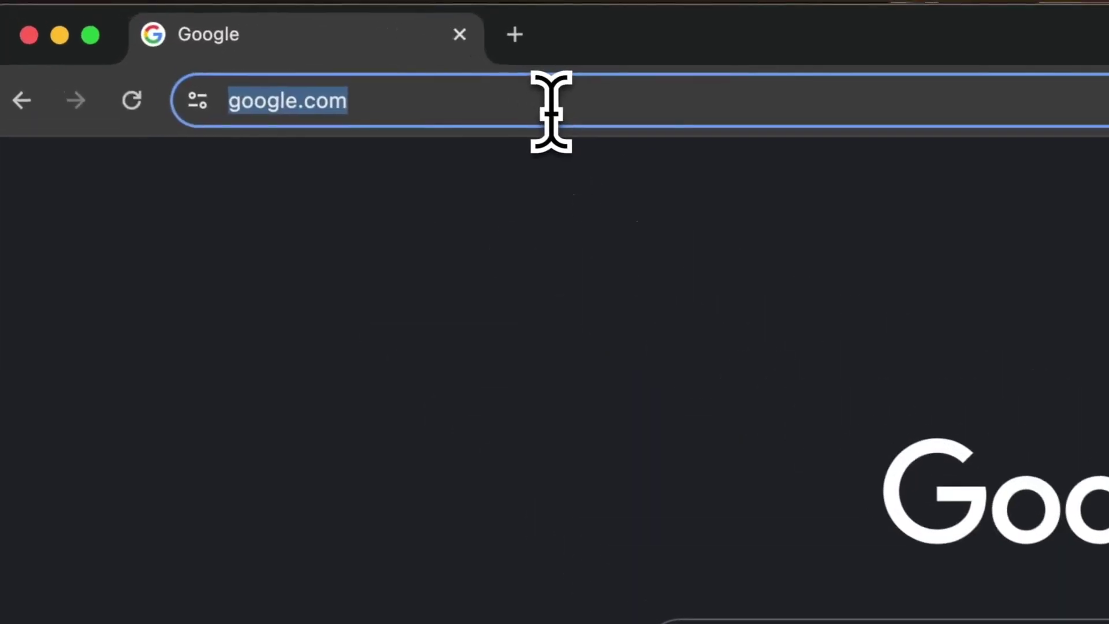
type("facebook.co")
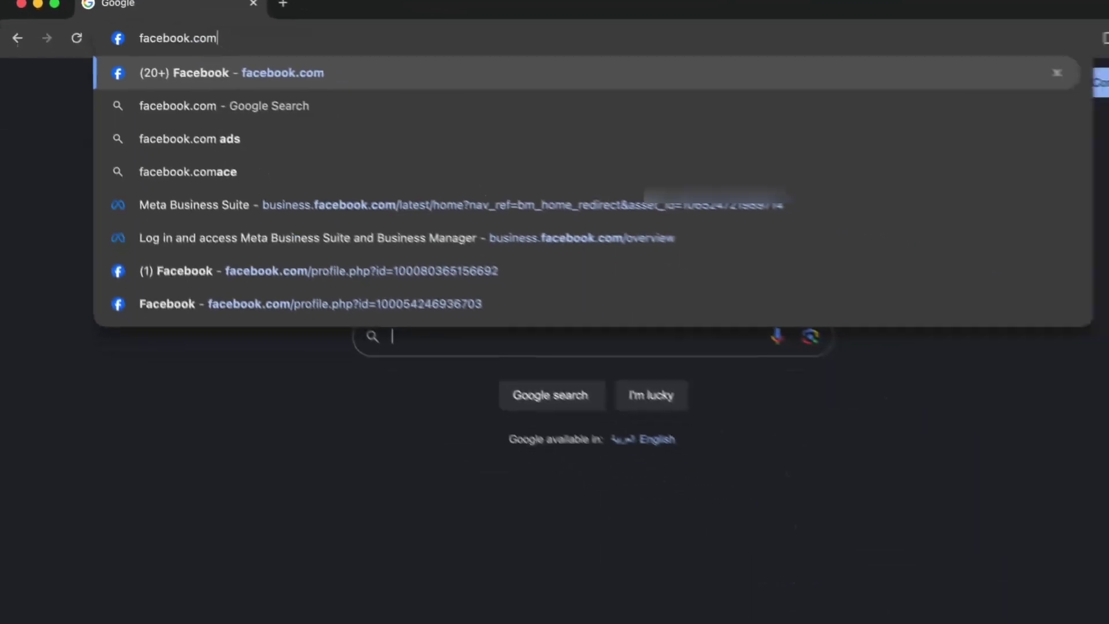
key("Return")
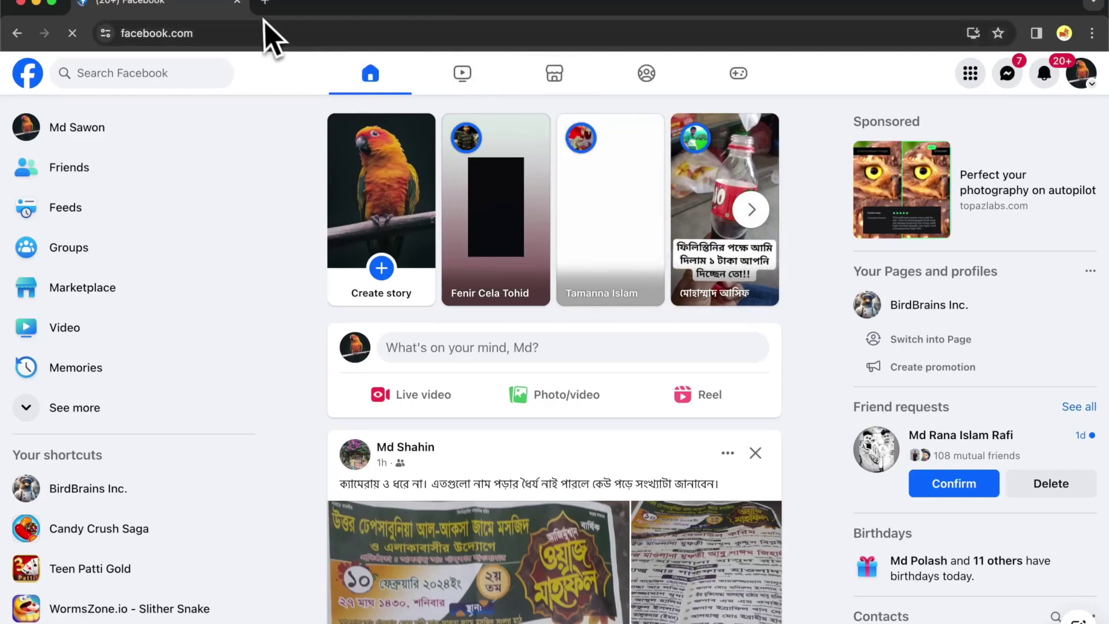
Load business.facebook.com/overview in a new browser tab
left_click(265, 2)
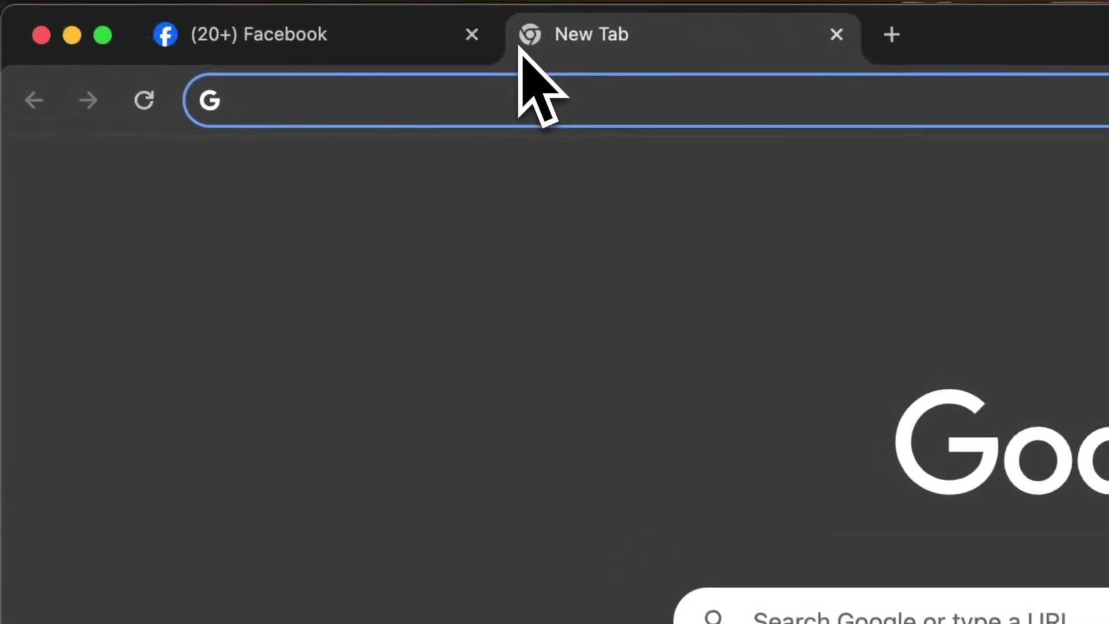
type("business.f")
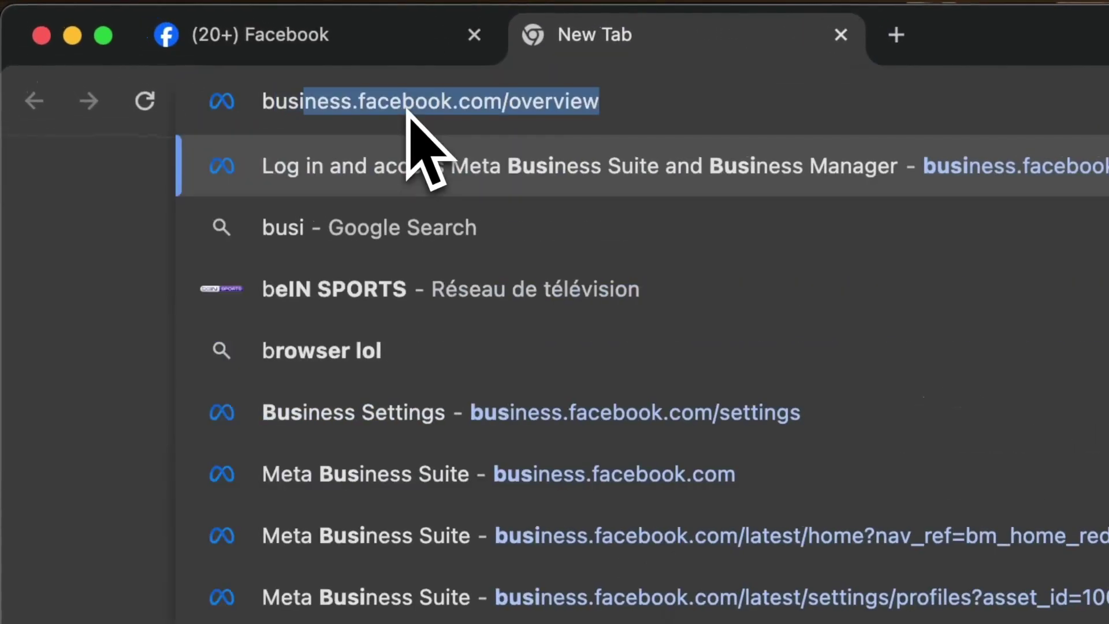
type("acebook.com")
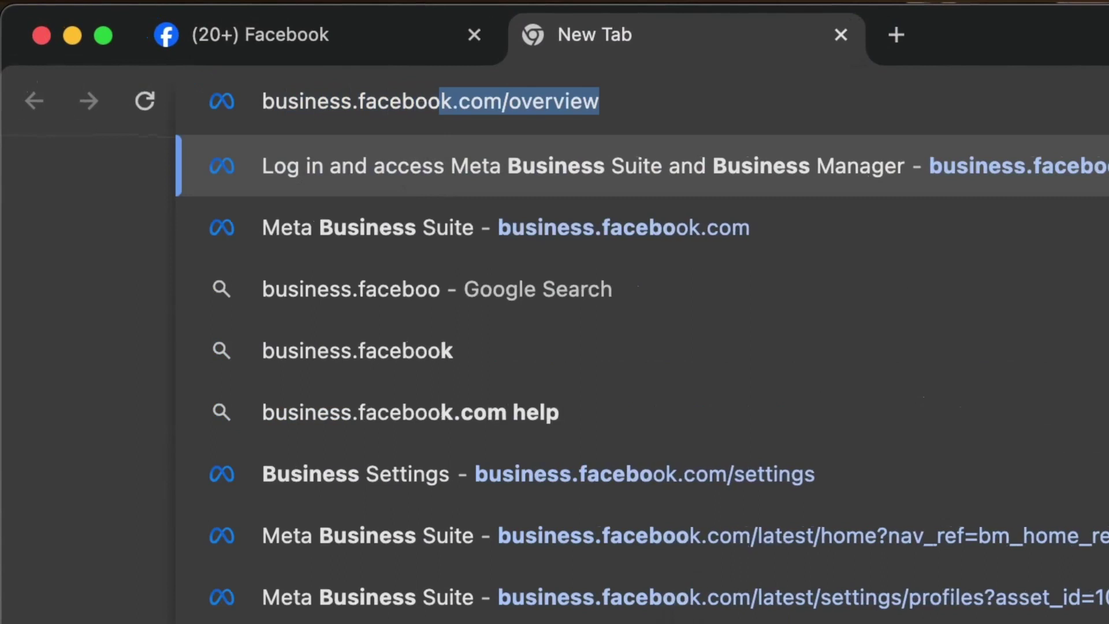
type("/overview")
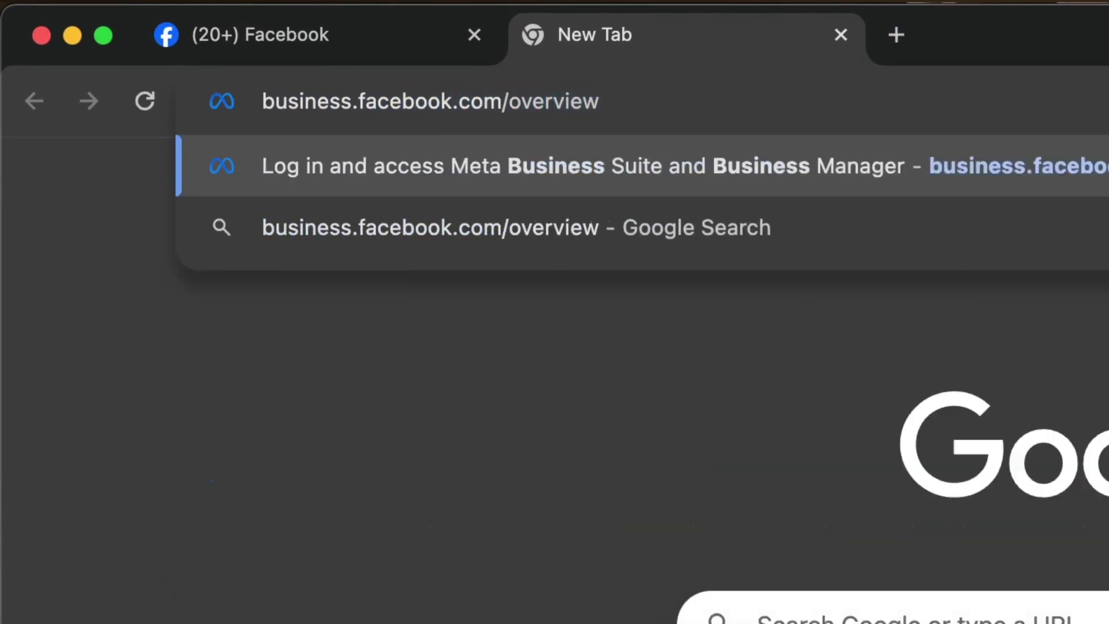
key("Return")
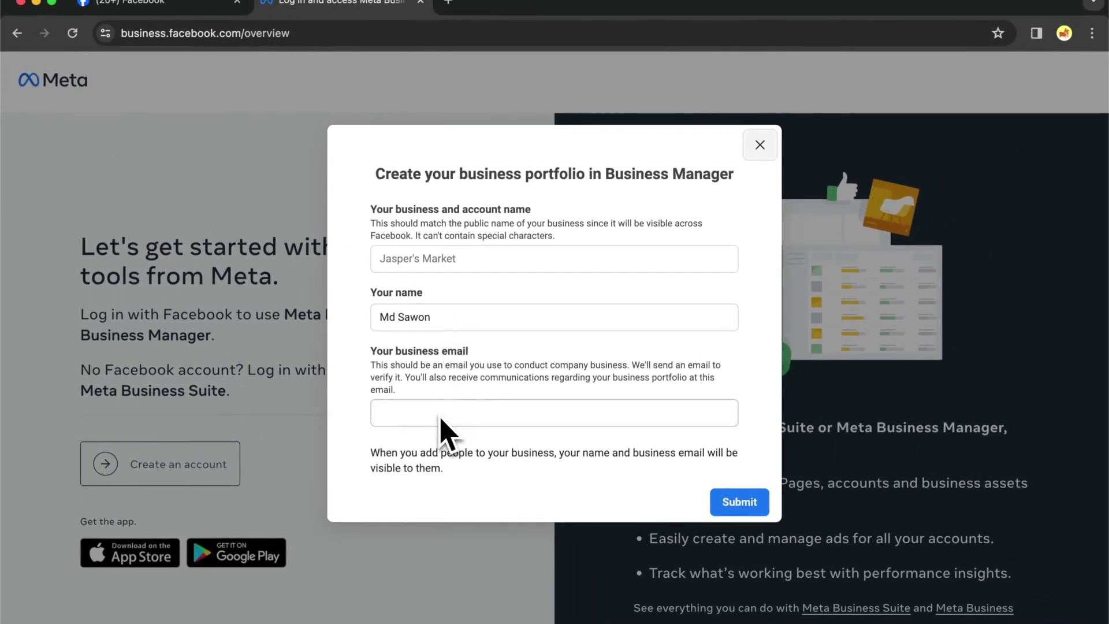
Enter 'Demo Account' as the business name and a business email, then close the portfolio form
left_click(451, 257)
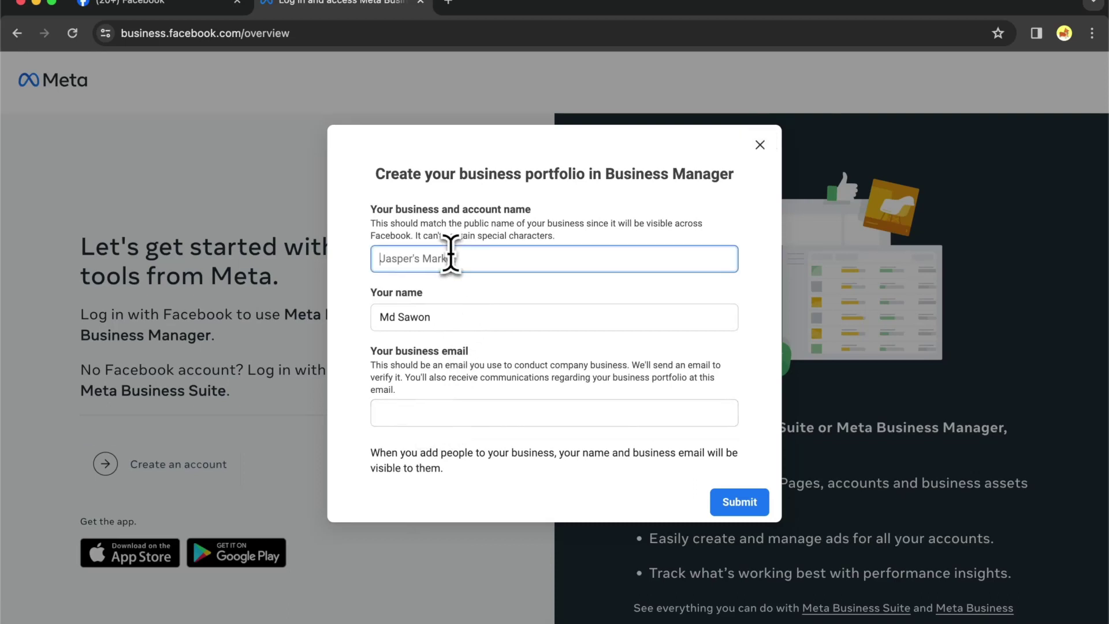
type("Demo Account")
left_click(426, 419)
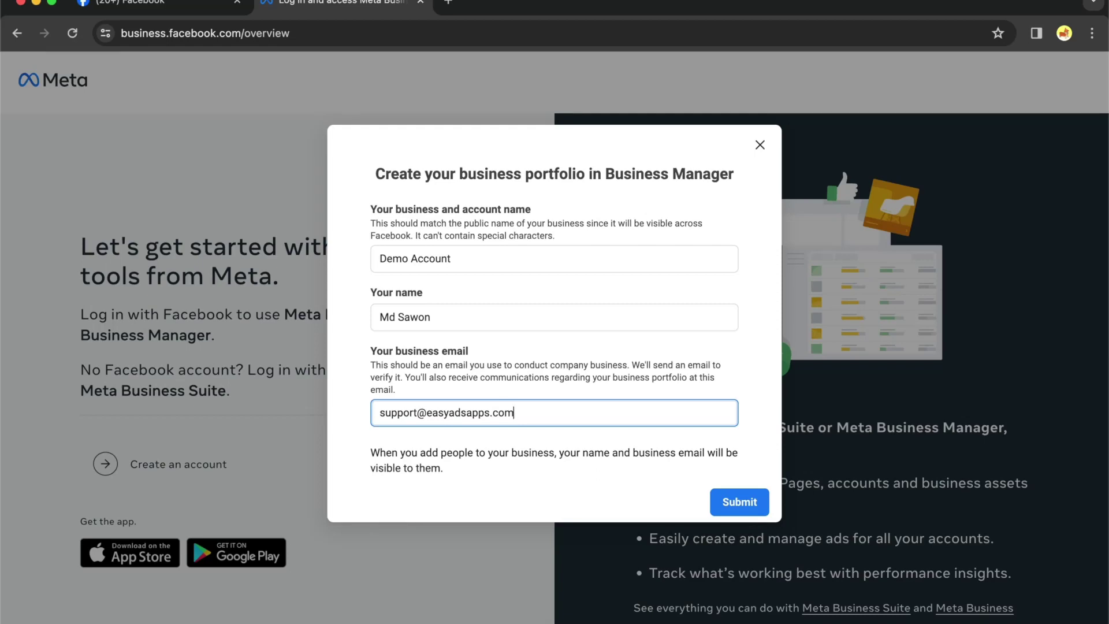
scroll(712, 310, "down", 1)
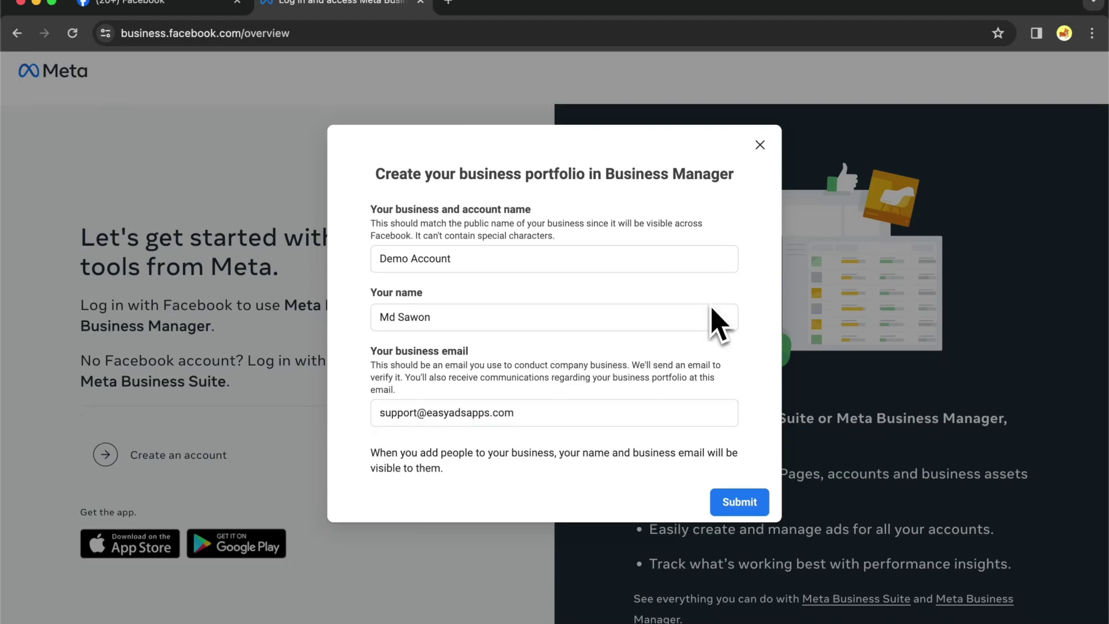
left_click(760, 145)
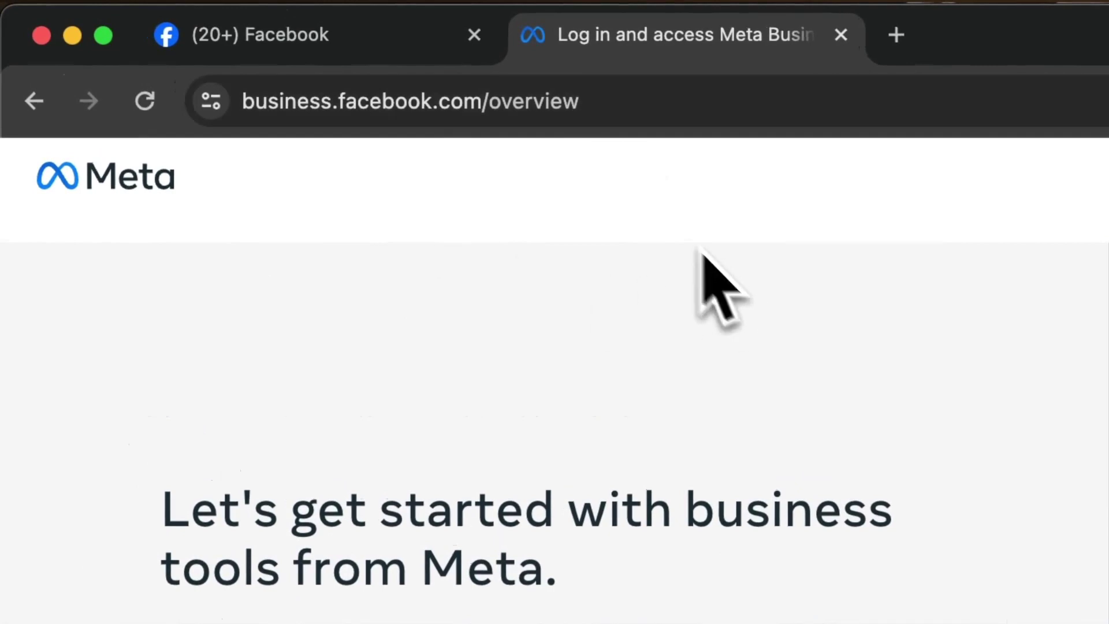
Change the URL from business.facebook.com/overview to /settings to load Business settings
left_click(574, 104)
double_click(563, 104)
type("se")
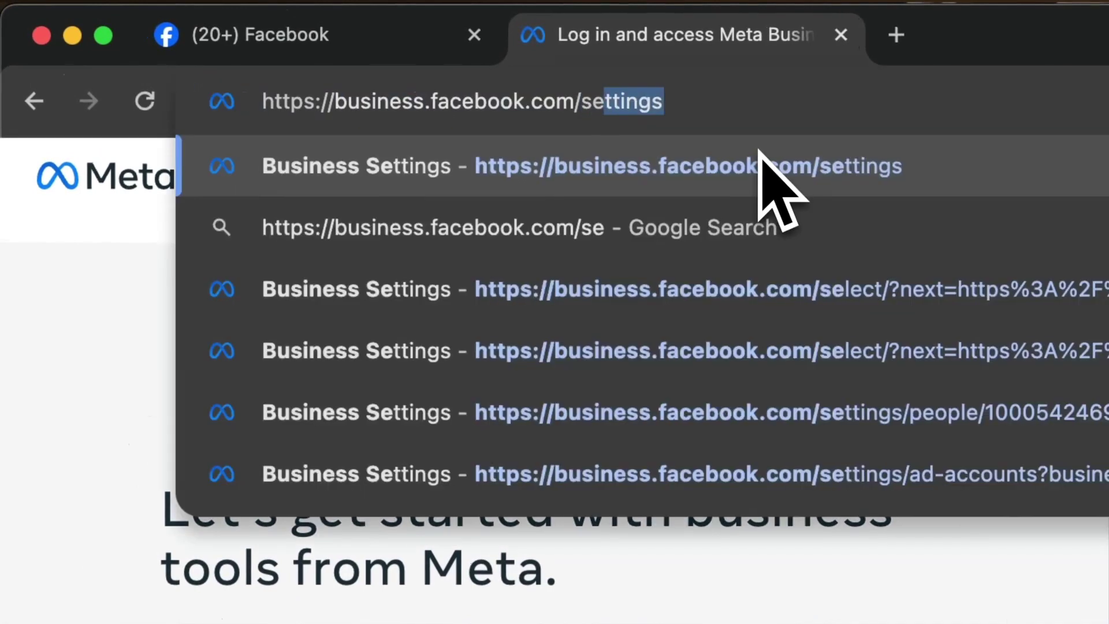
type("ttings")
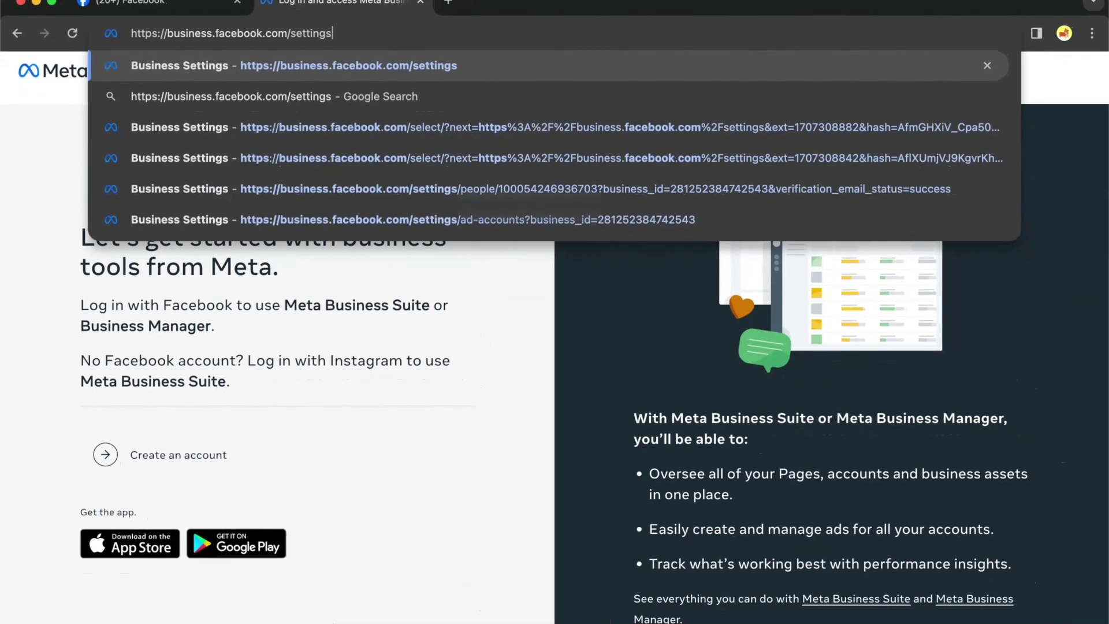
key("Return")
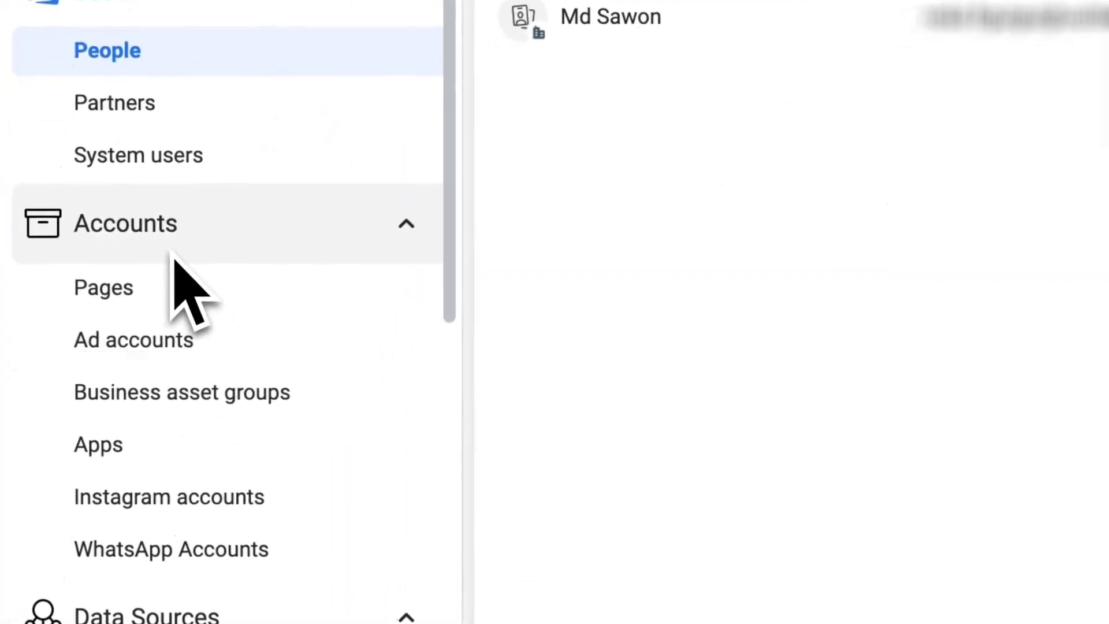
Under Ad accounts, choose Add > Create a new ad account
left_click(165, 344)
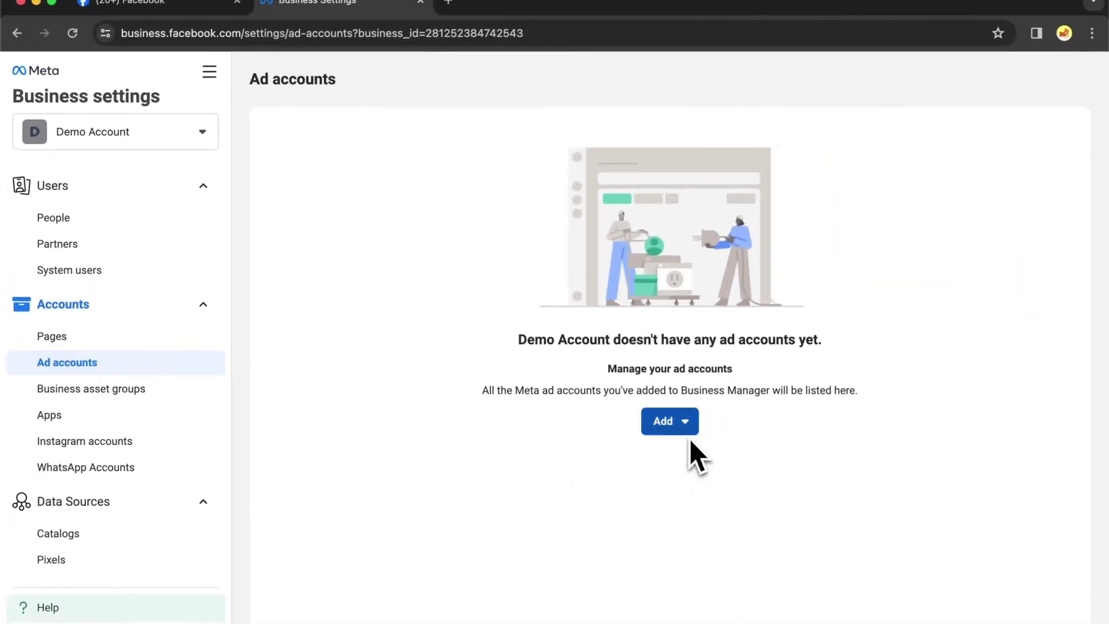
left_click(689, 430)
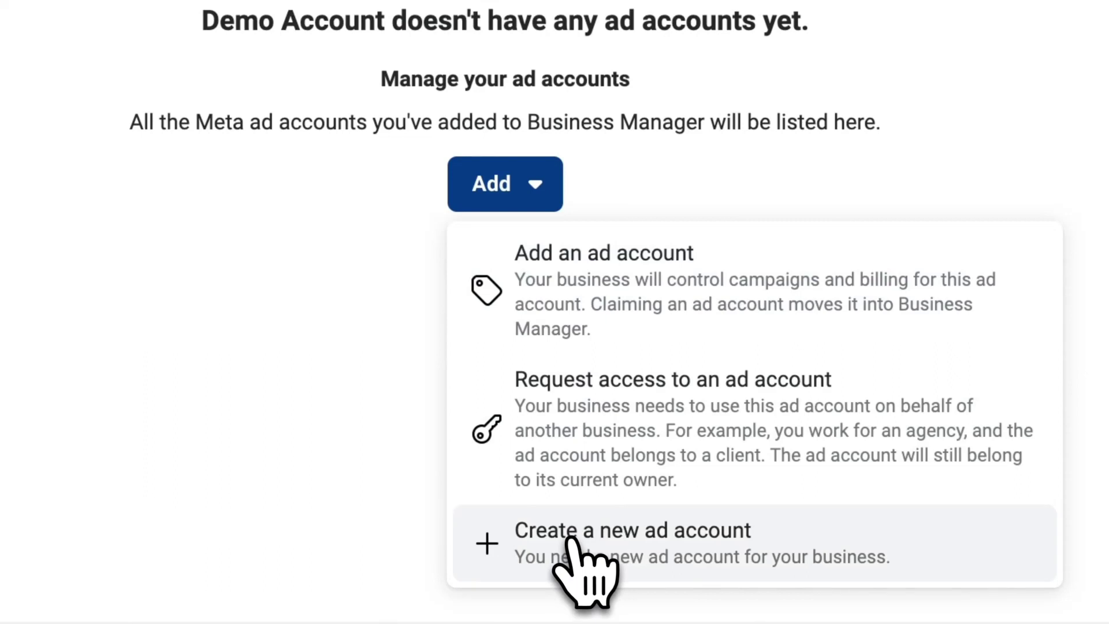
left_click(572, 549)
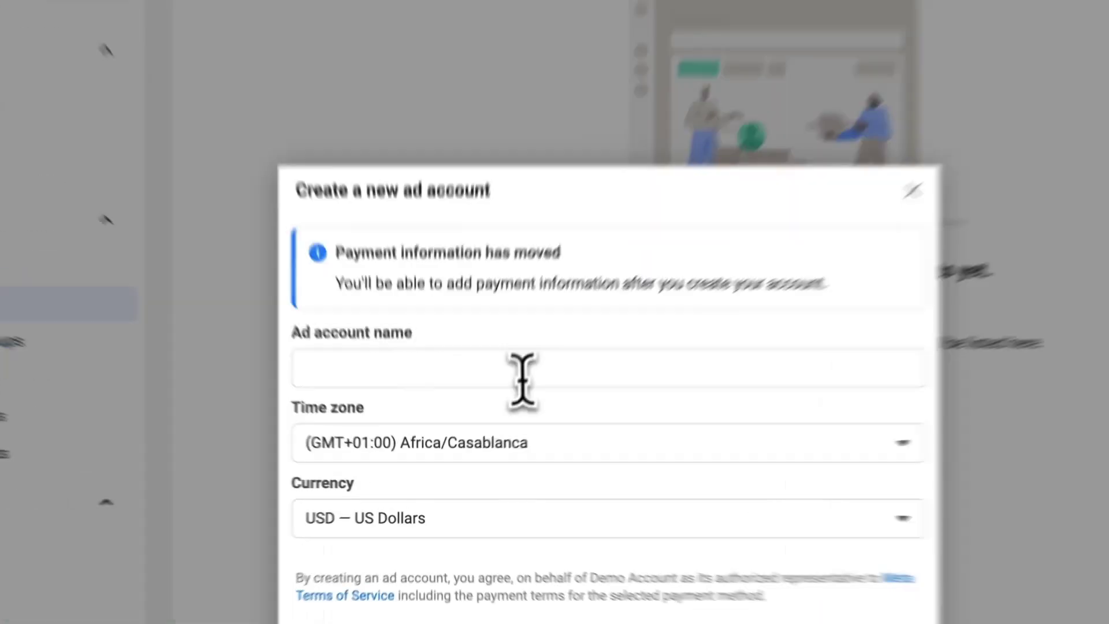
Create an ad account named 'Example' for My business (Demo Account)
left_click(491, 409)
type("Example")
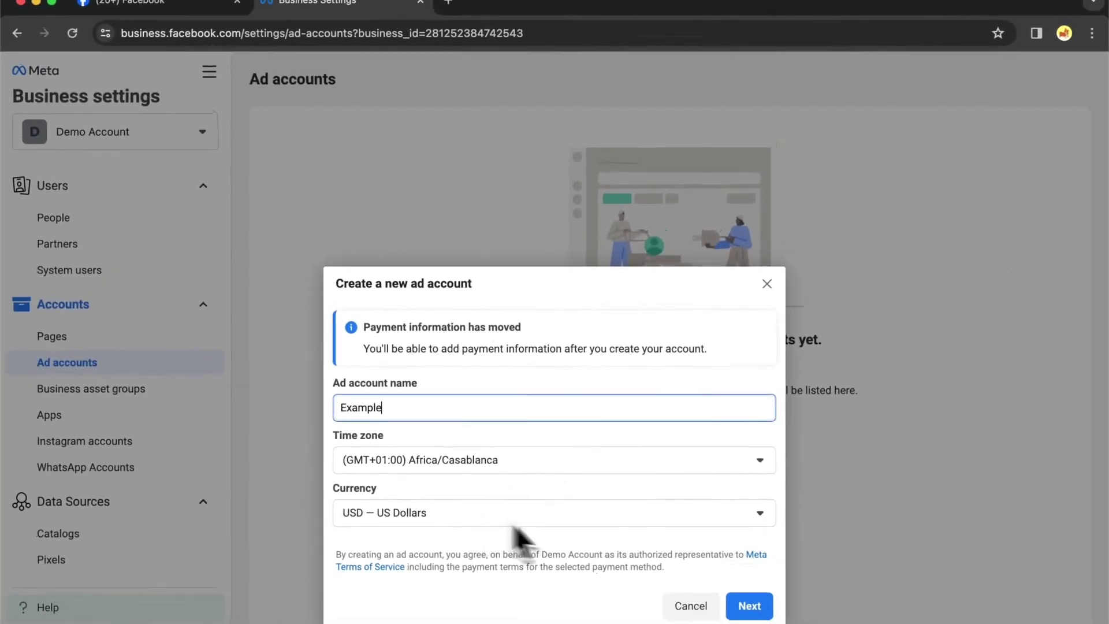
left_click(748, 604)
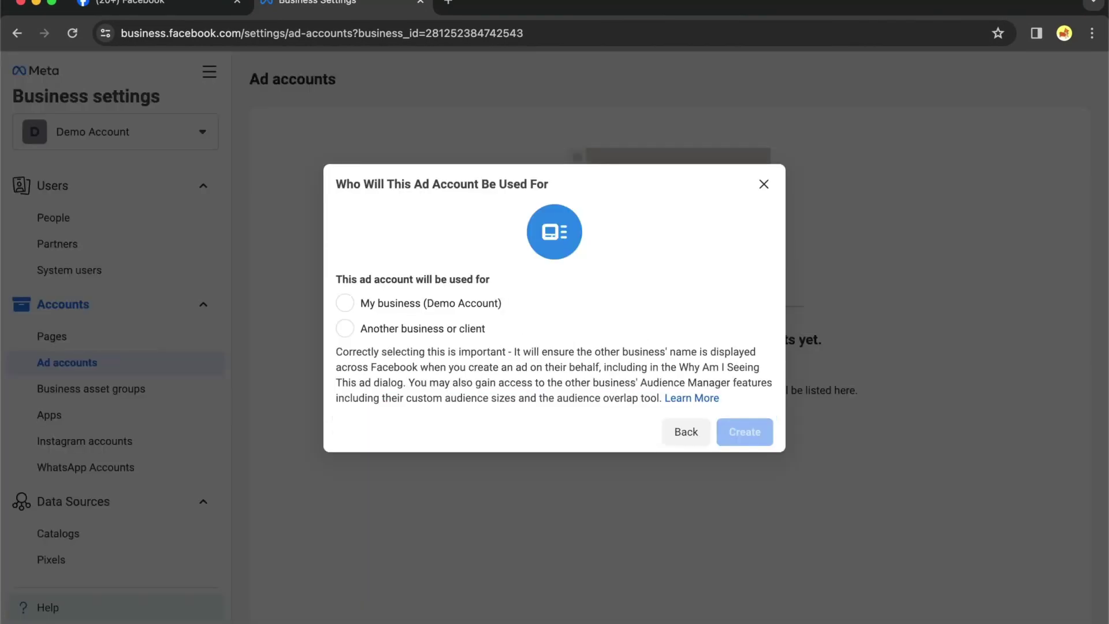
left_click(452, 313)
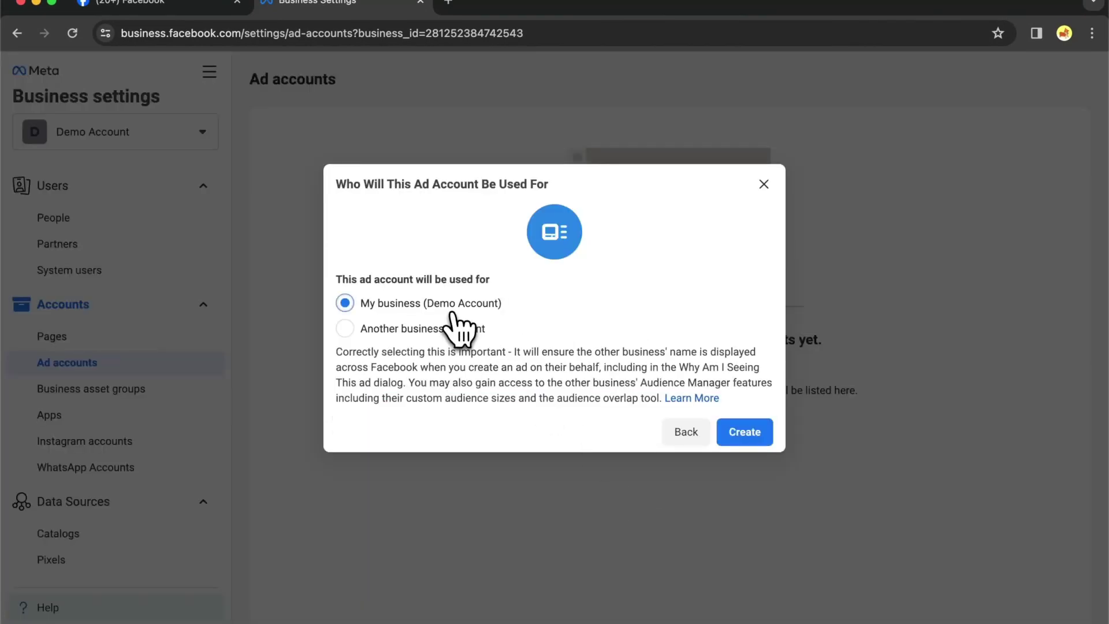
left_click(754, 439)
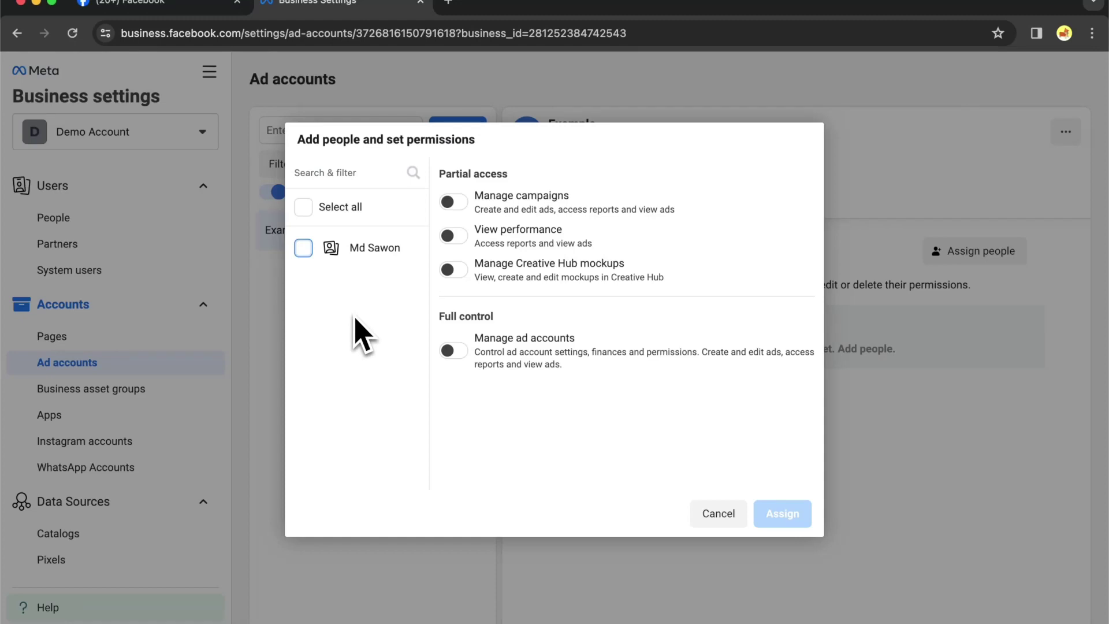
Assign the person Manage ad accounts full control on Example, then start adding payment info
left_click(304, 248)
left_click(454, 350)
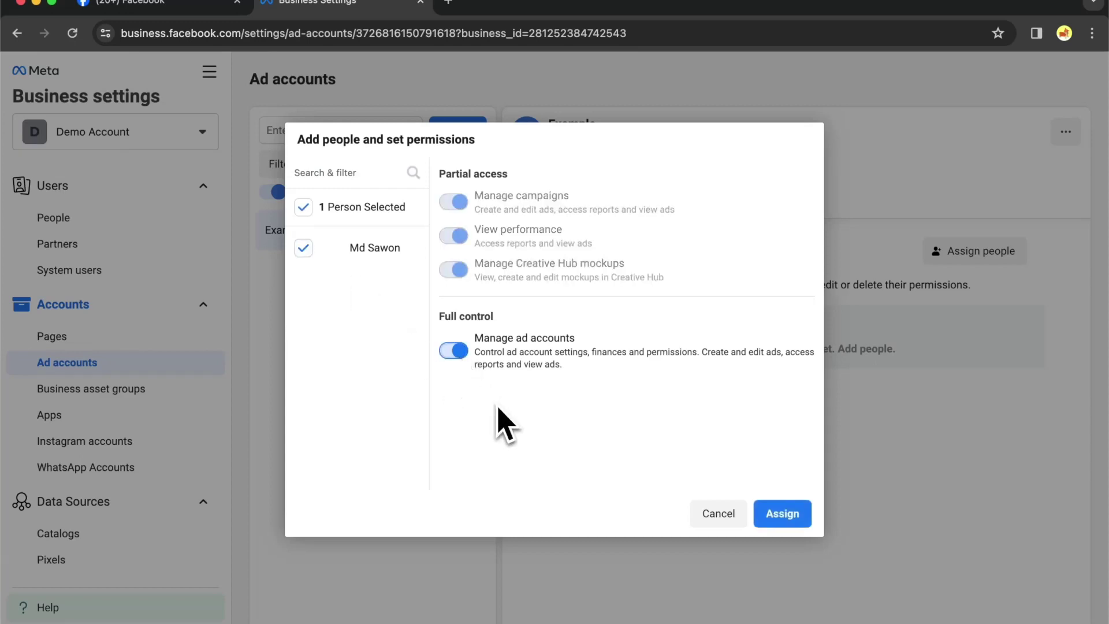
left_click(783, 514)
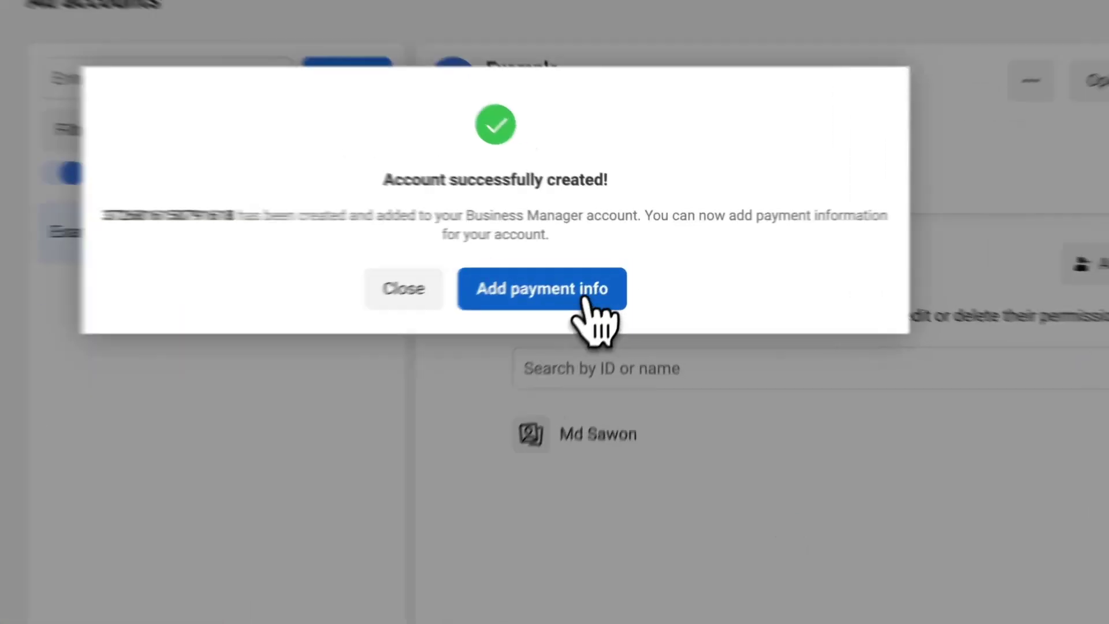
left_click(607, 267)
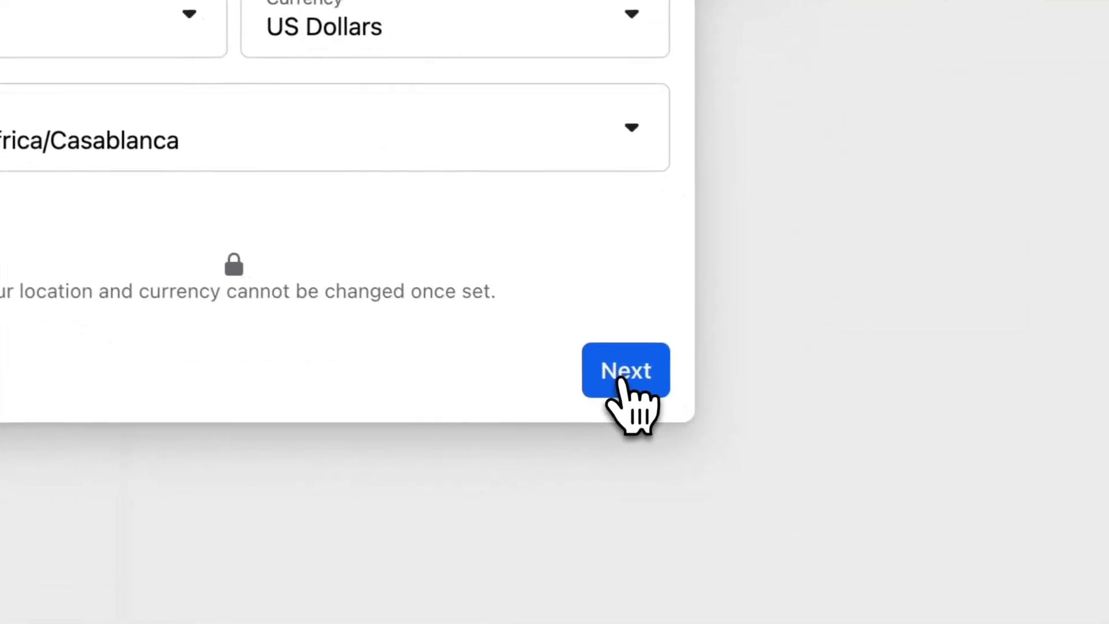
Accept US dollars and Casablanca time zone, then continue with Debit or credit card
left_click(751, 489)
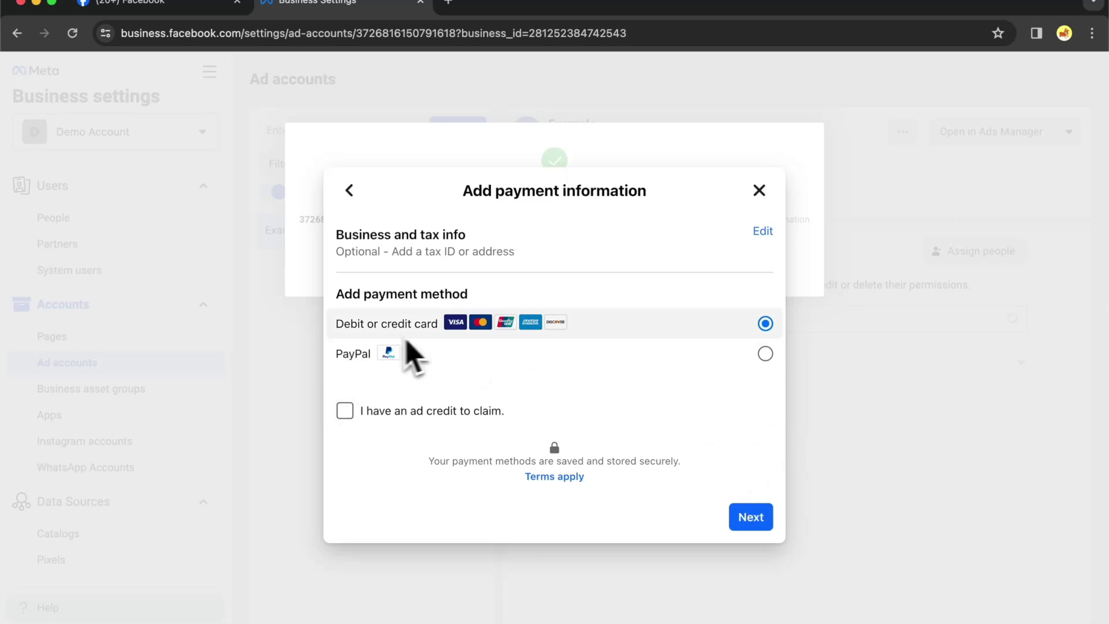
left_click(749, 518)
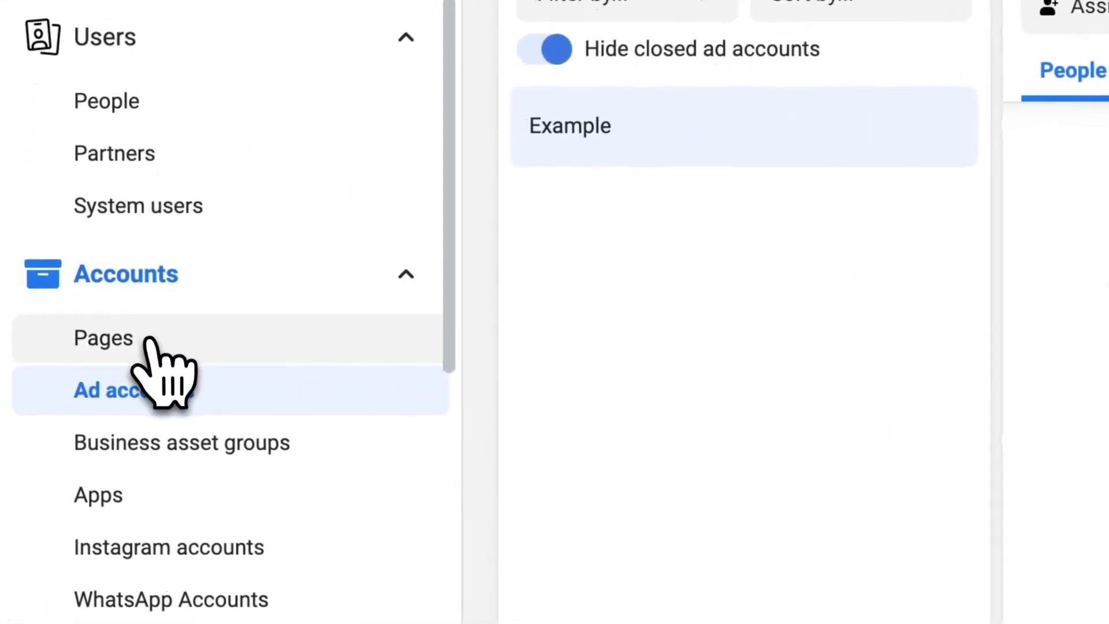
Go to Accounts > Pages and show the Add options
left_click(75, 338)
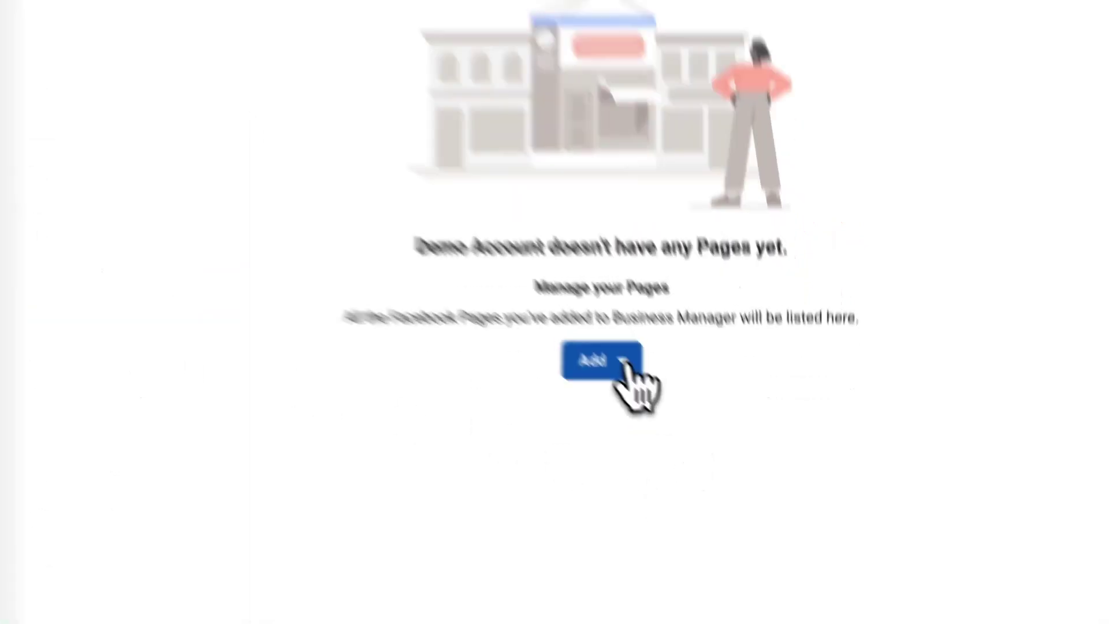
left_click(686, 424)
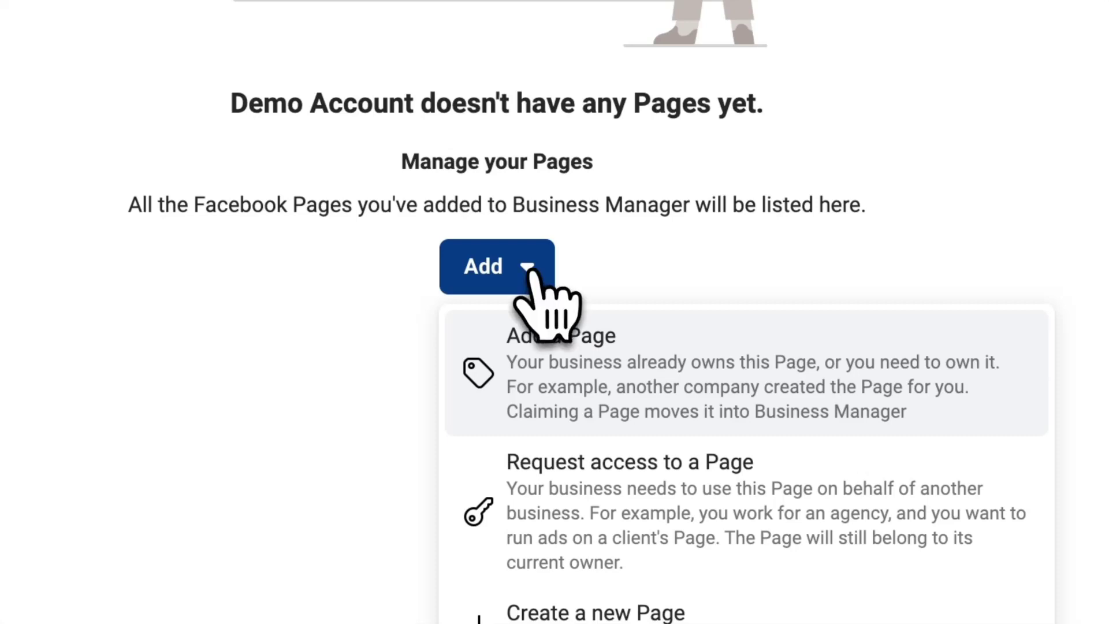
Choose Add a Page and focus the Page name or URL field
left_click(580, 364)
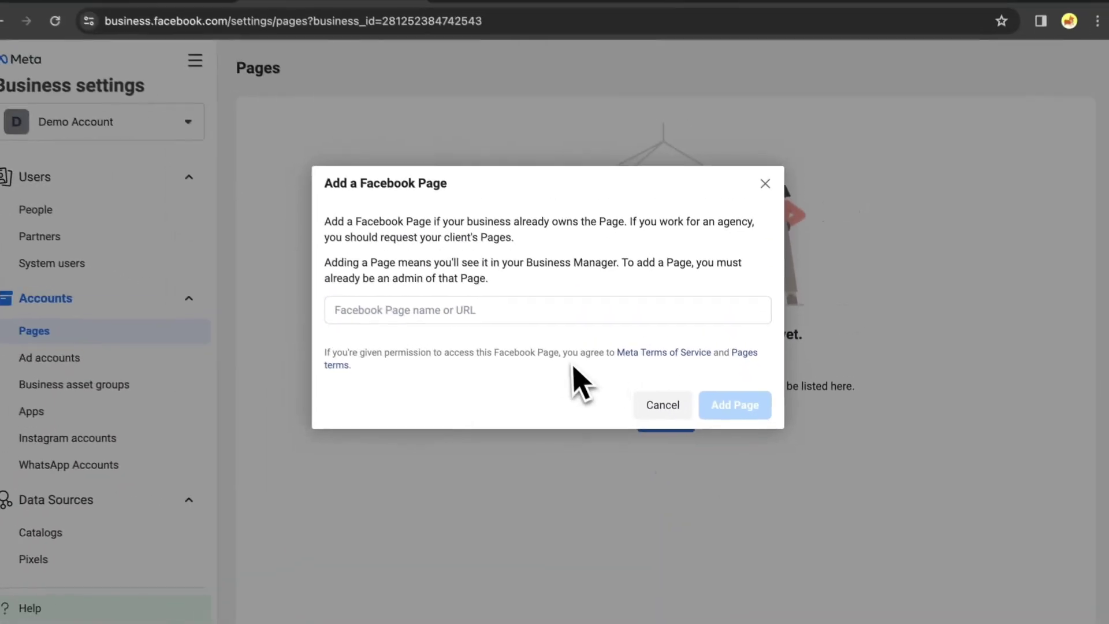
left_click(280, 156)
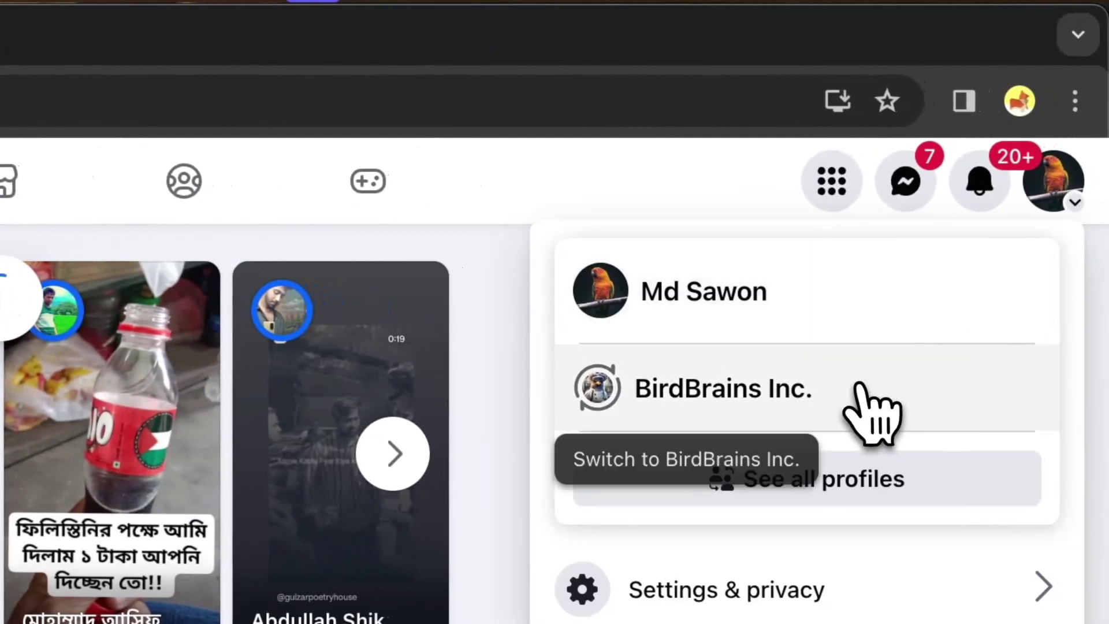
Switch to BirdBrains Inc., open its Page profile, and select its URL
left_click(871, 408)
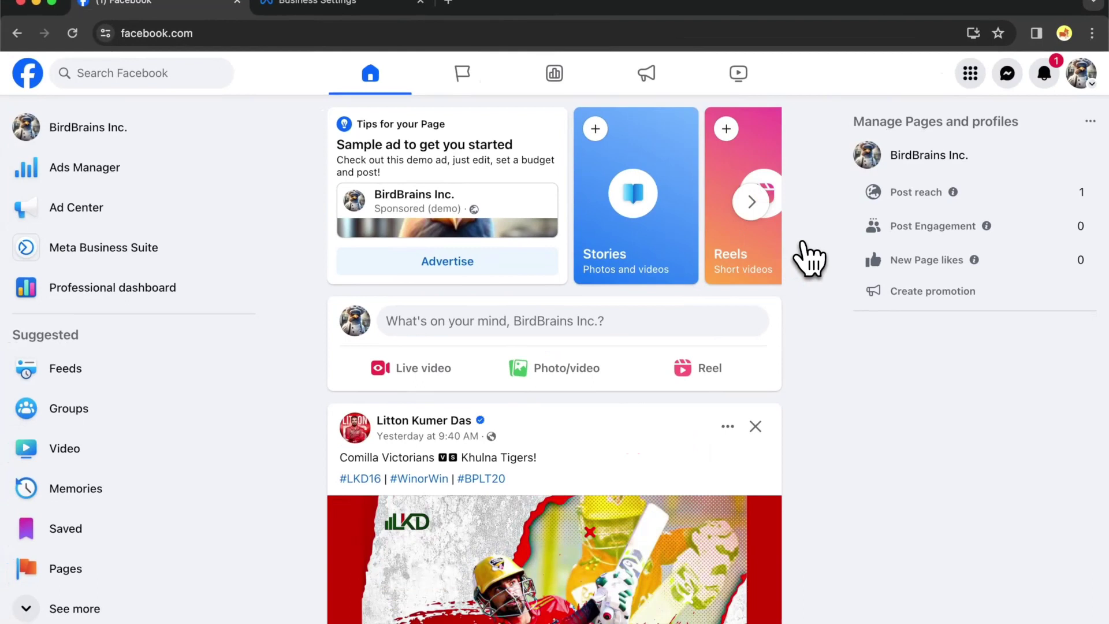
left_click(78, 129)
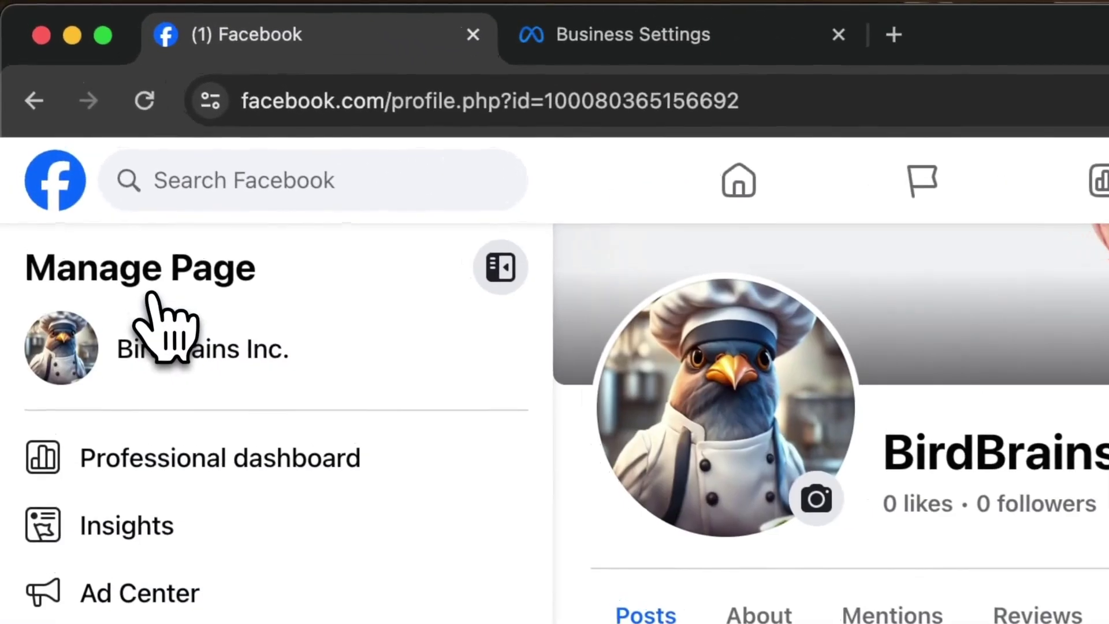
left_click(657, 113)
key("ctrl+c")
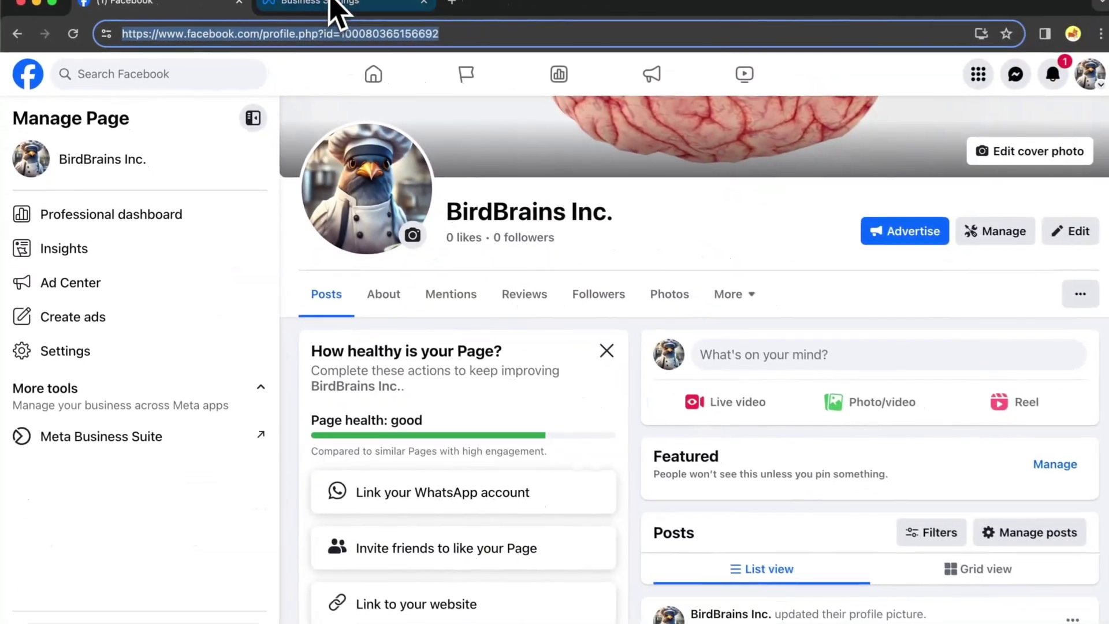
Paste the copied Page URL into Business Settings and add BirdBrains Inc. to Demo Account
left_click(641, 36)
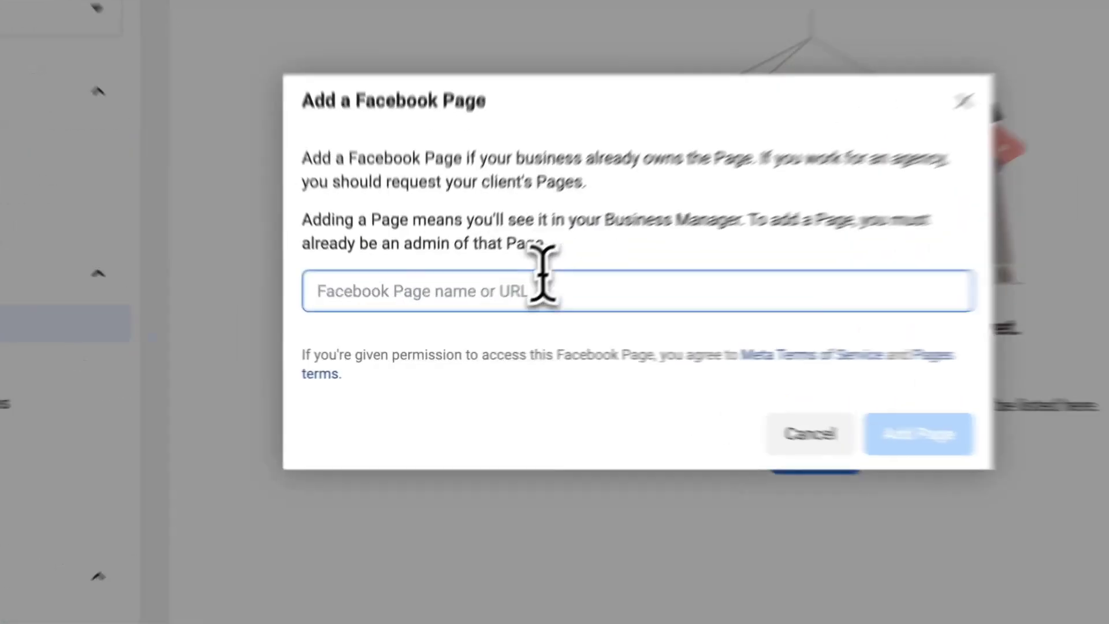
left_click(488, 311)
key("ctrl+v")
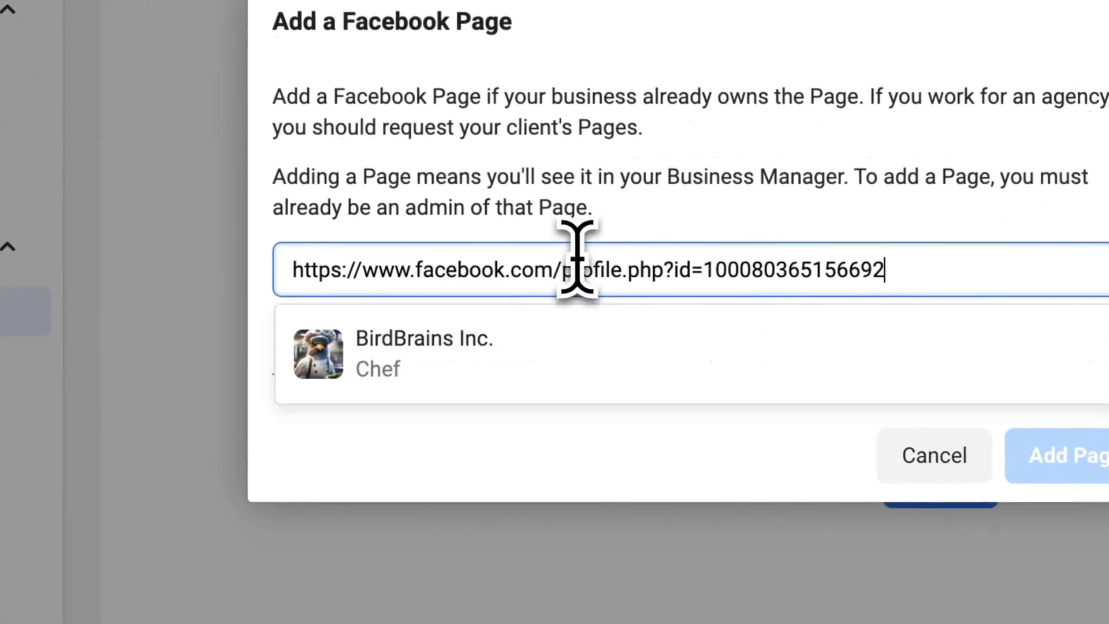
left_click(528, 379)
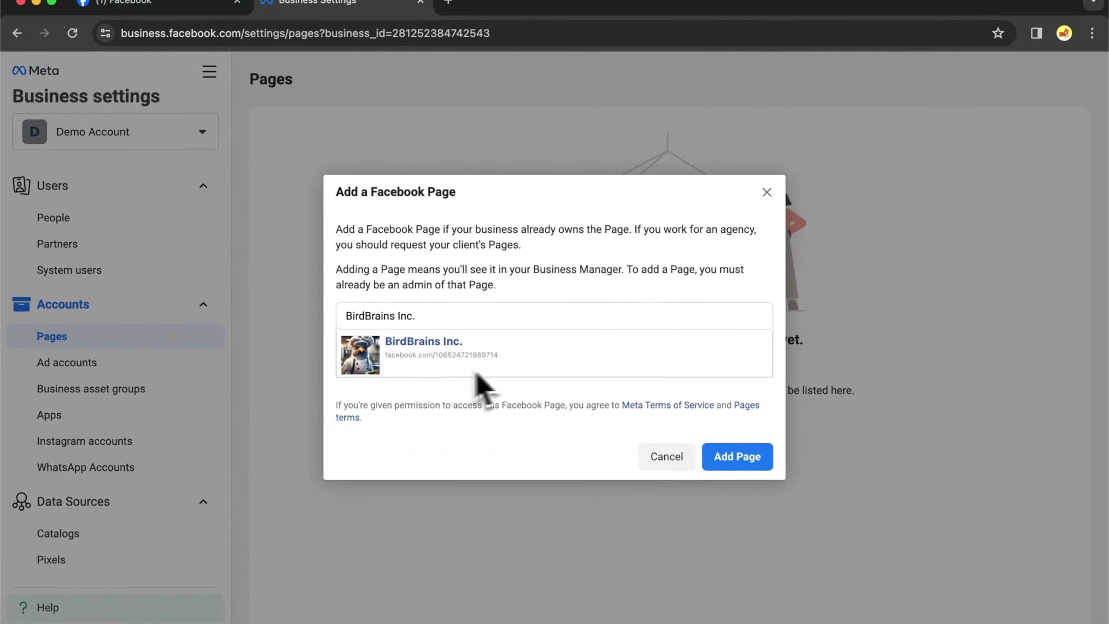
left_click(735, 460)
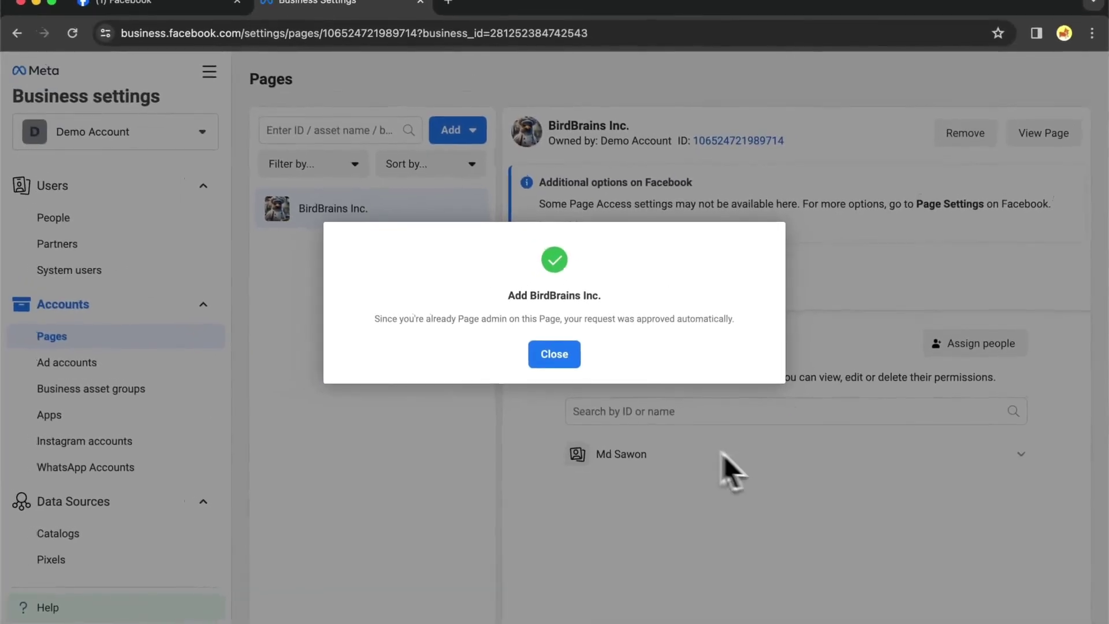
left_click(554, 354)
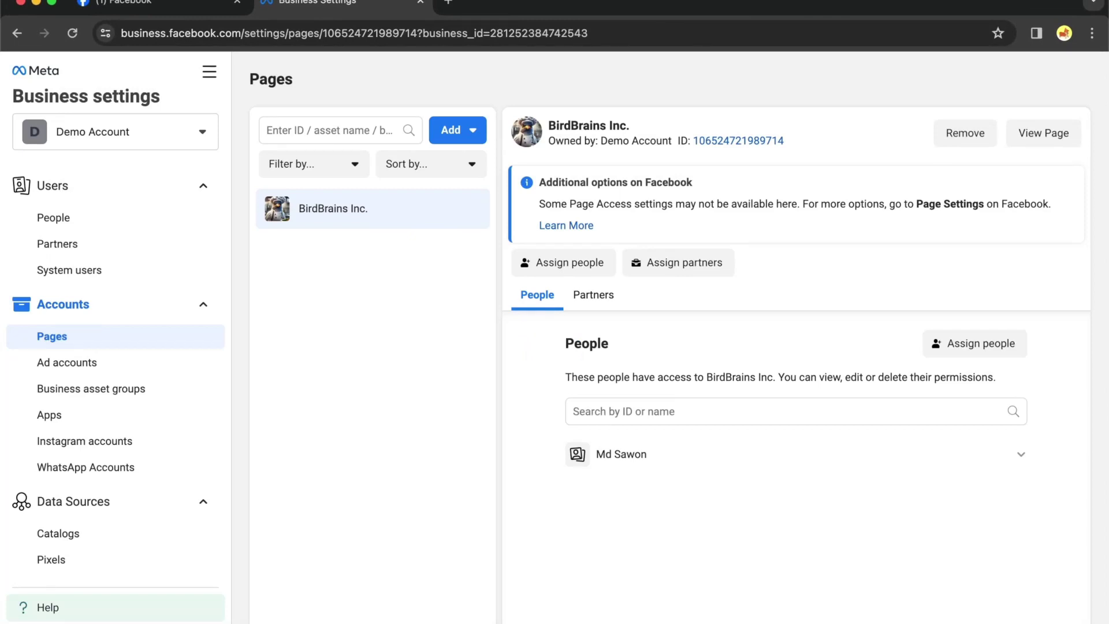
Try Request access to a Page, cancel it, then start Create a new Page instead
left_click(460, 127)
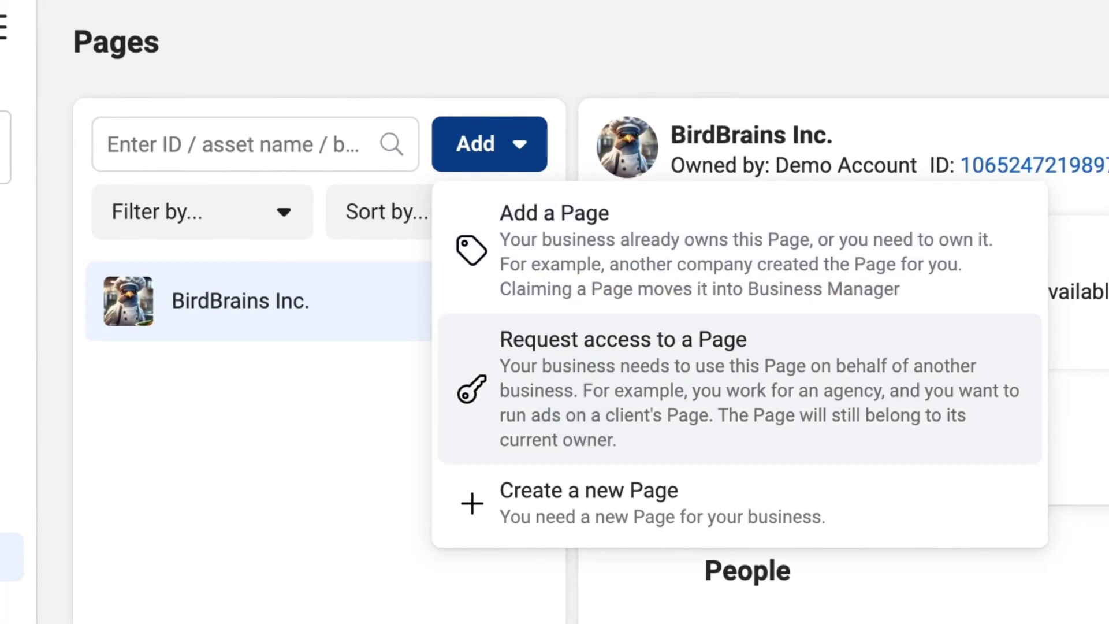
left_click(567, 381)
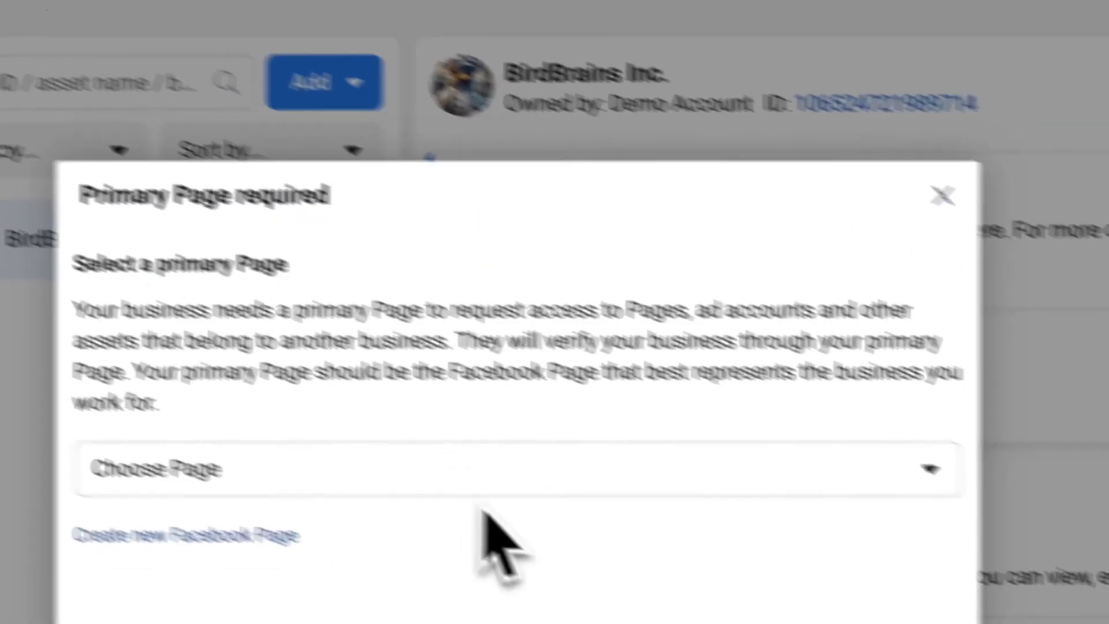
left_click(665, 537)
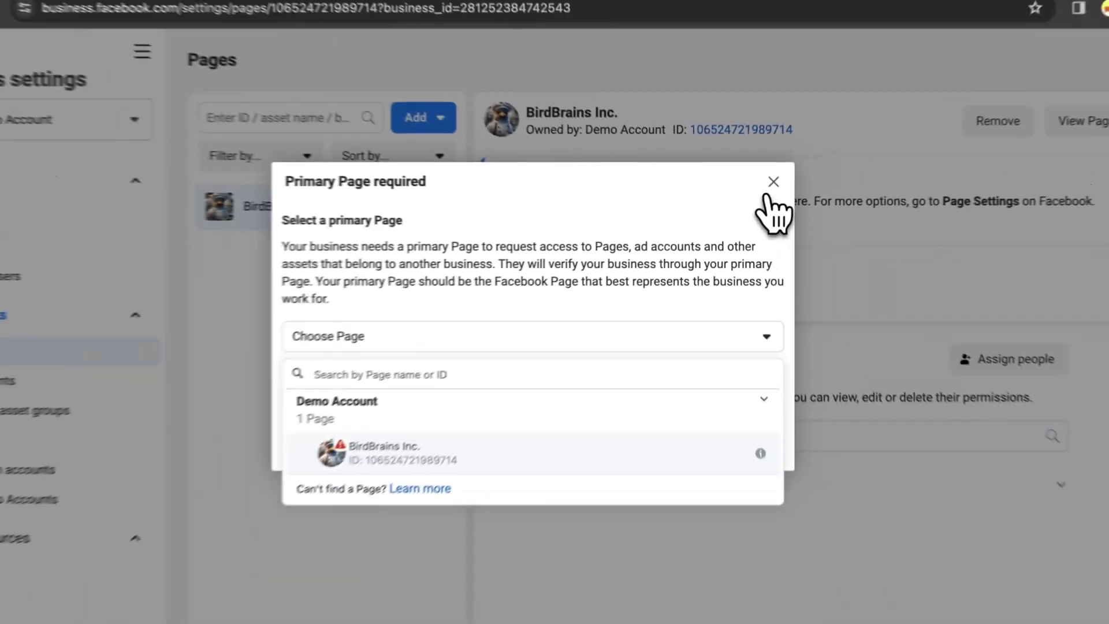
left_click(817, 148)
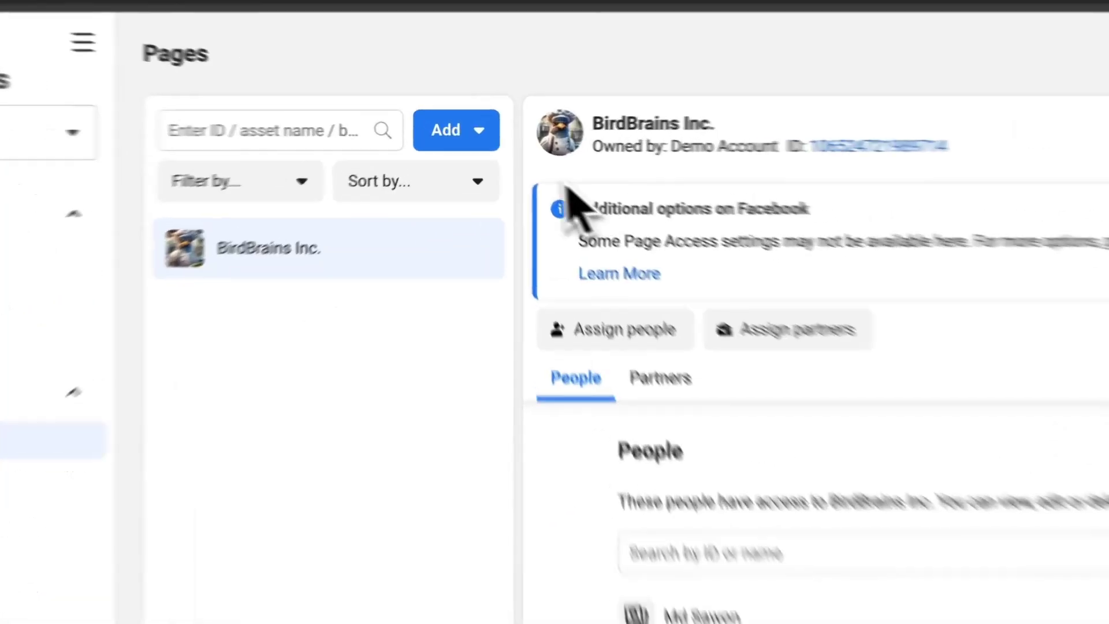
left_click(237, 52)
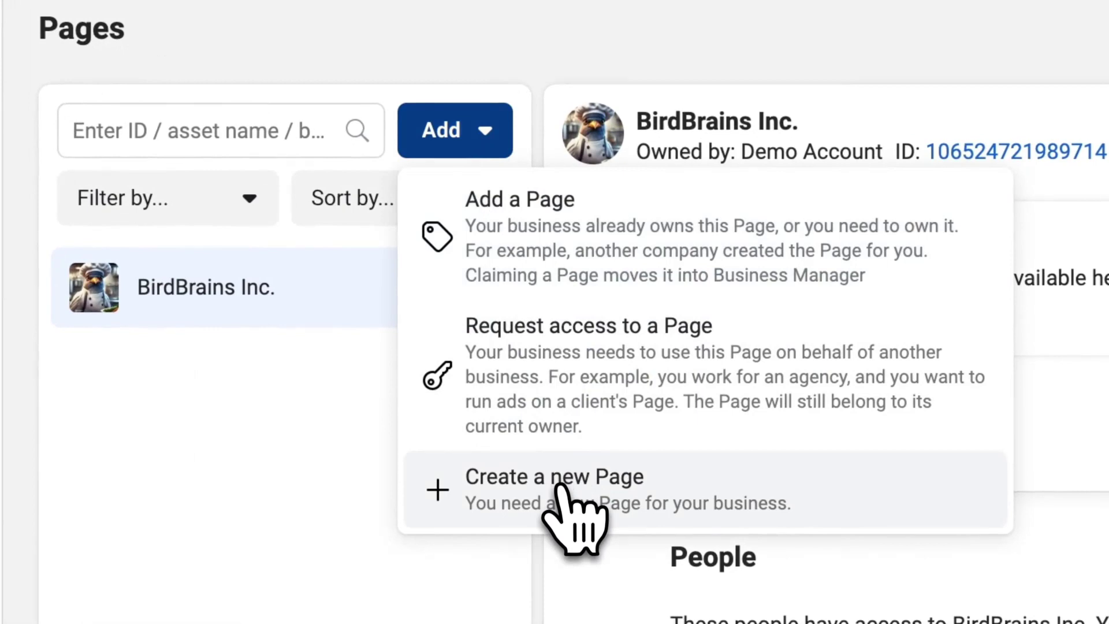
left_click(560, 491)
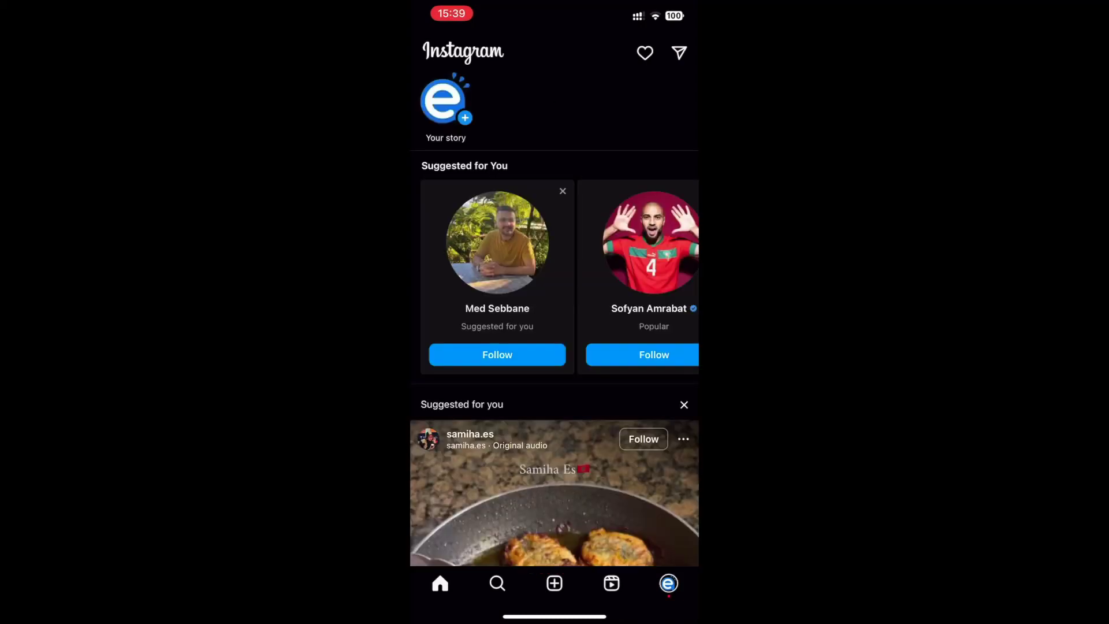
From the demo profile, go through Settings and privacy to Account type and tools
left_click(669, 583)
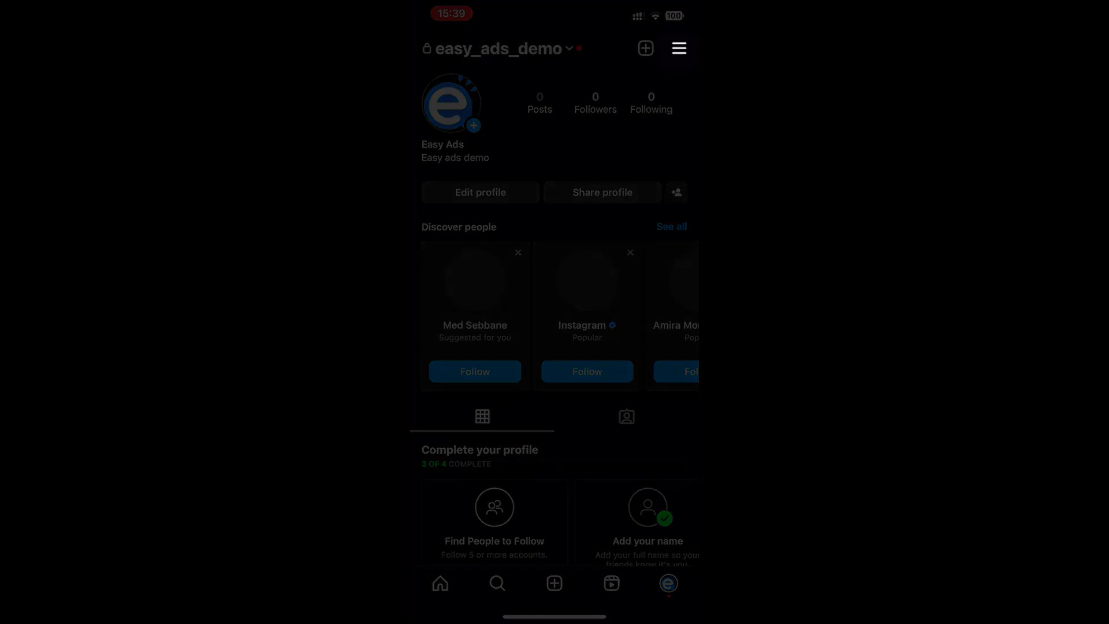
left_click(680, 48)
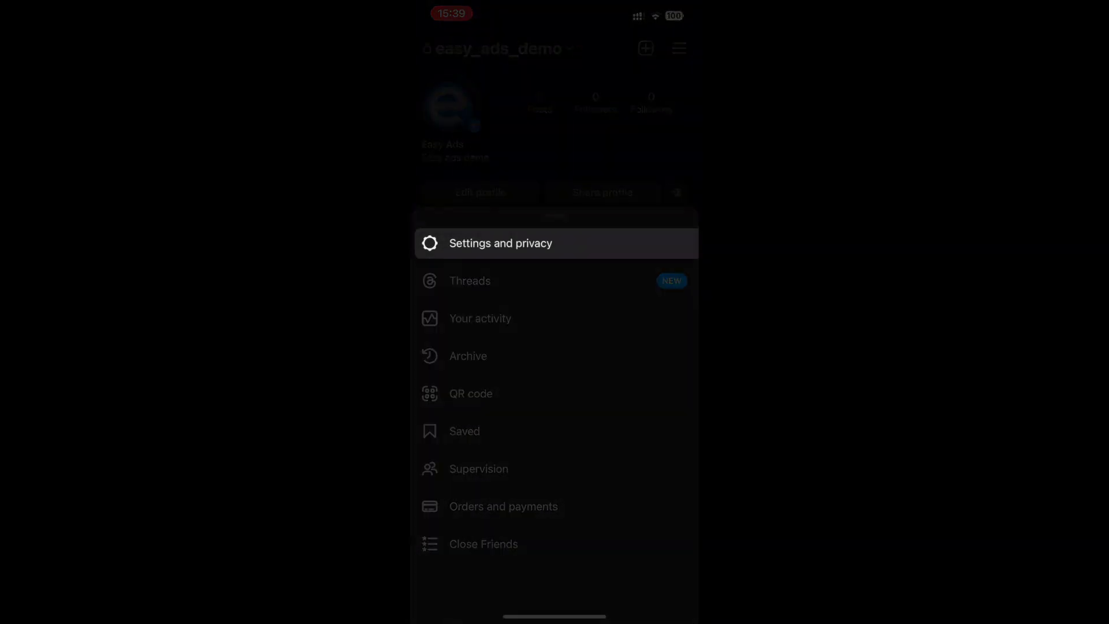
left_click(500, 244)
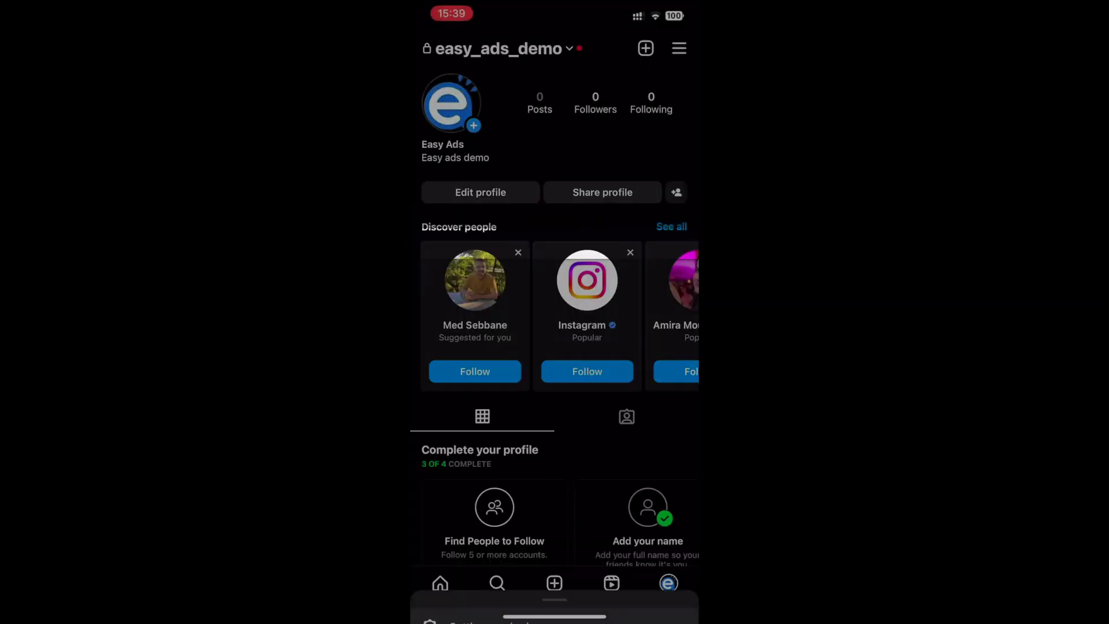
scroll(555, 314, "down", 3)
scroll(555, 314, "up", 2)
scroll(554, 314, "down", 6)
scroll(555, 314, "down", 10)
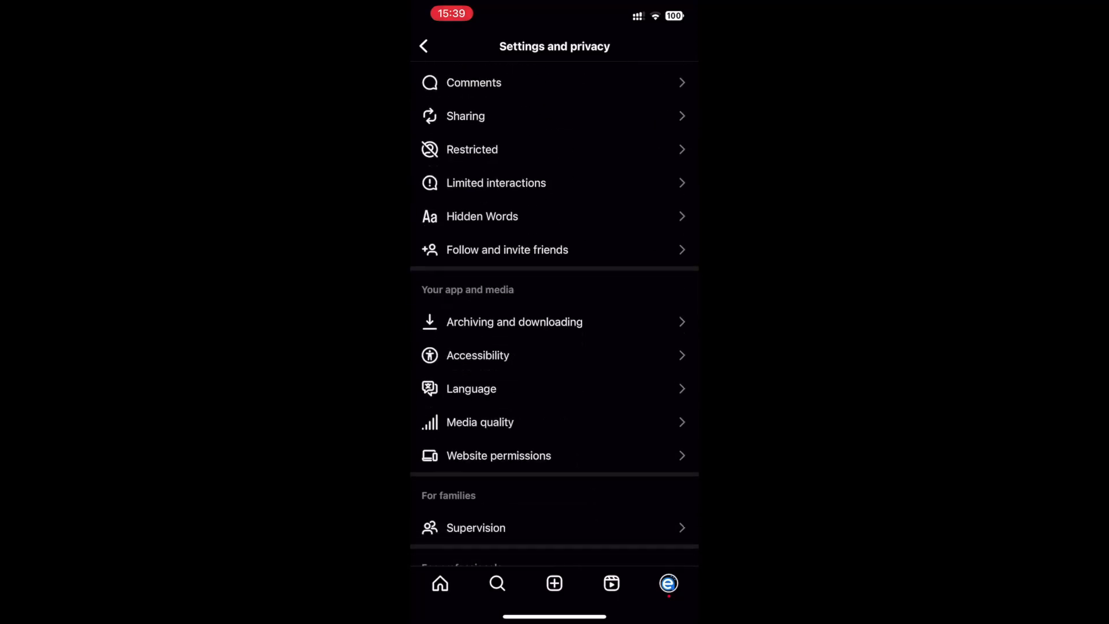
left_click(505, 368)
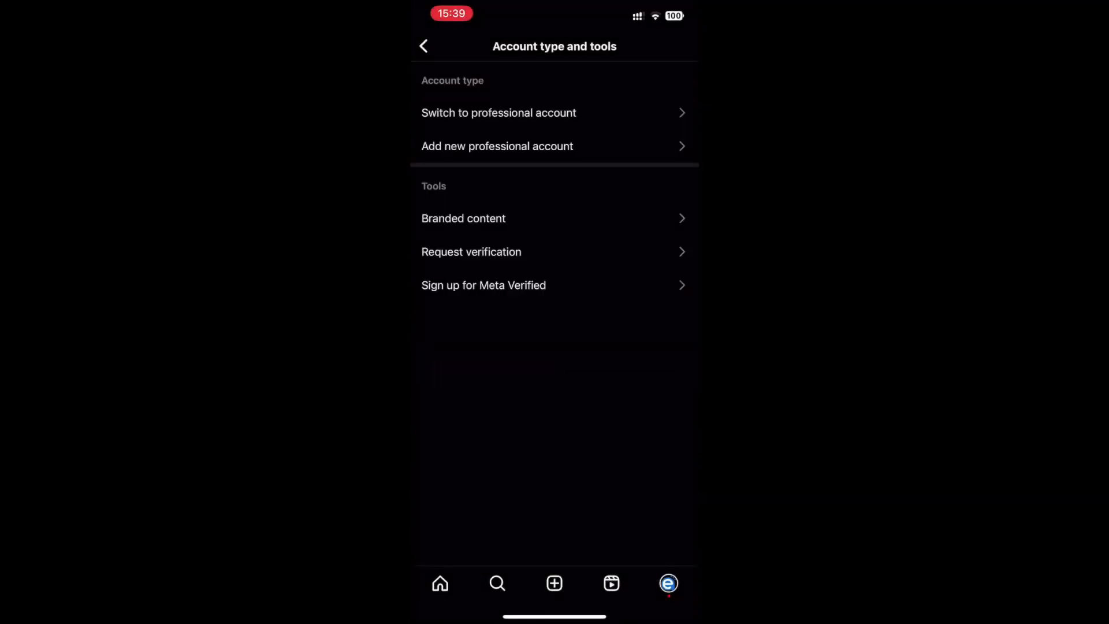
Start switching to a professional account, choosing the Product/service category found by searching 'servi'
left_click(498, 113)
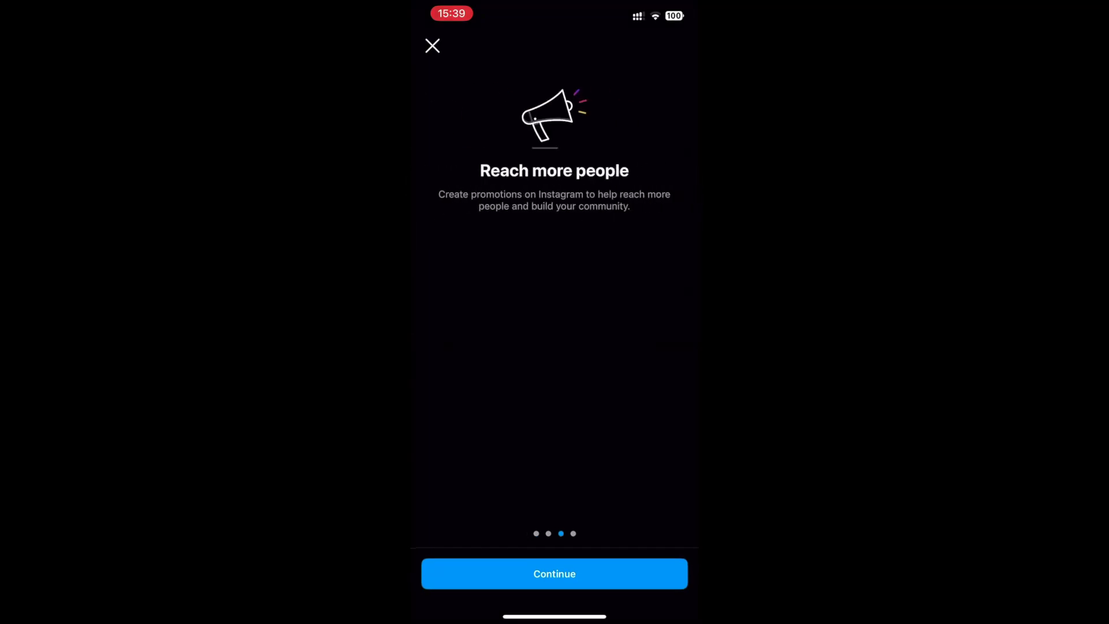
left_click(555, 574)
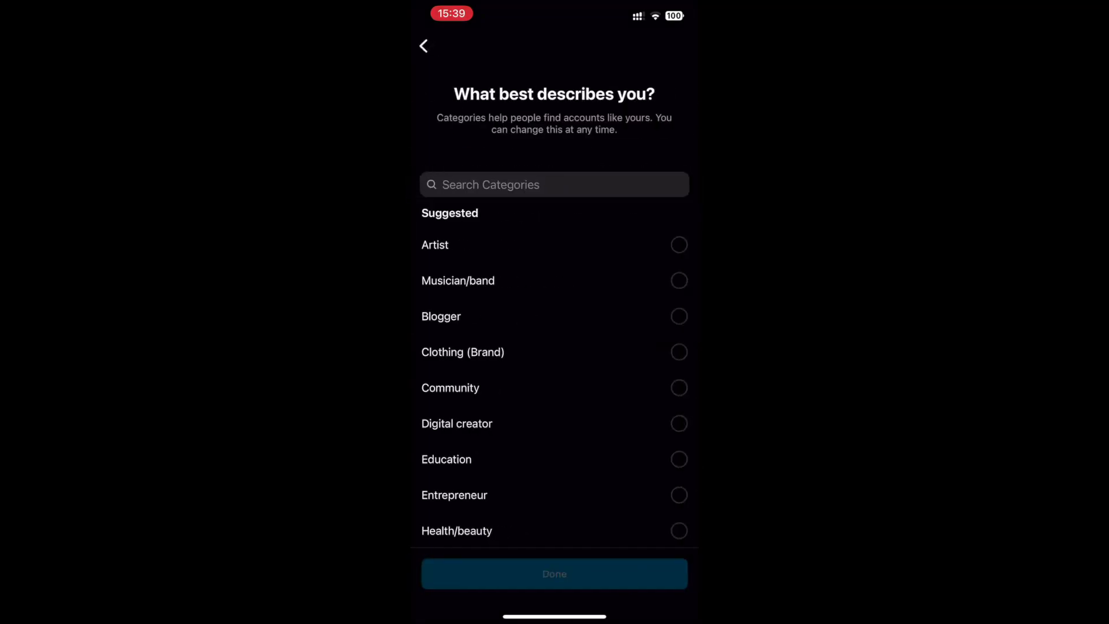
left_click(491, 184)
type("servi")
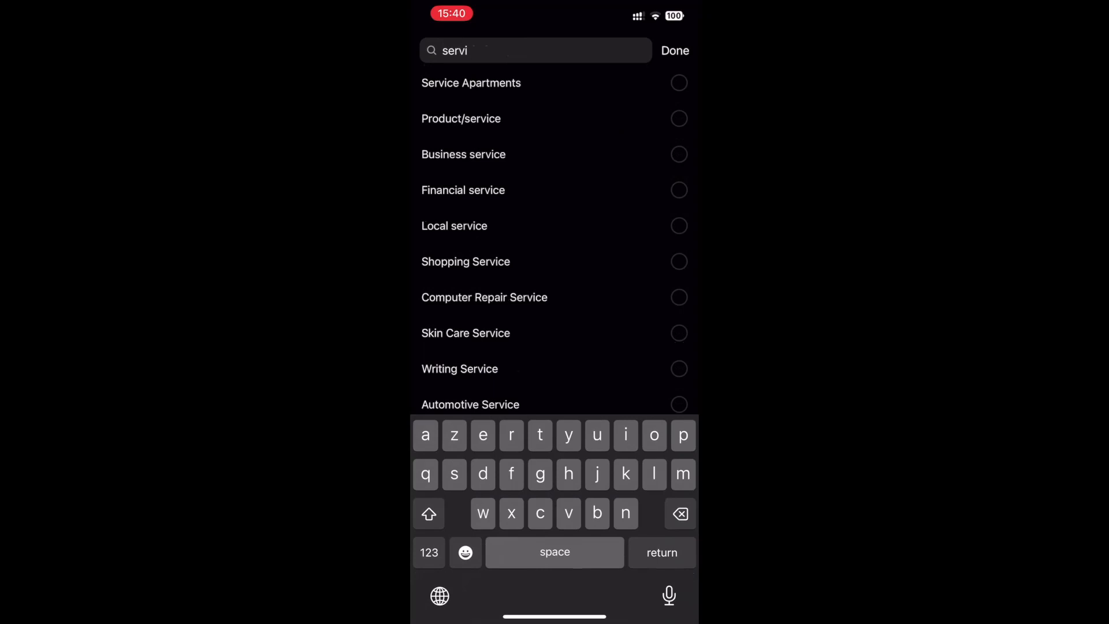
left_click(461, 119)
left_click(554, 572)
left_click(555, 373)
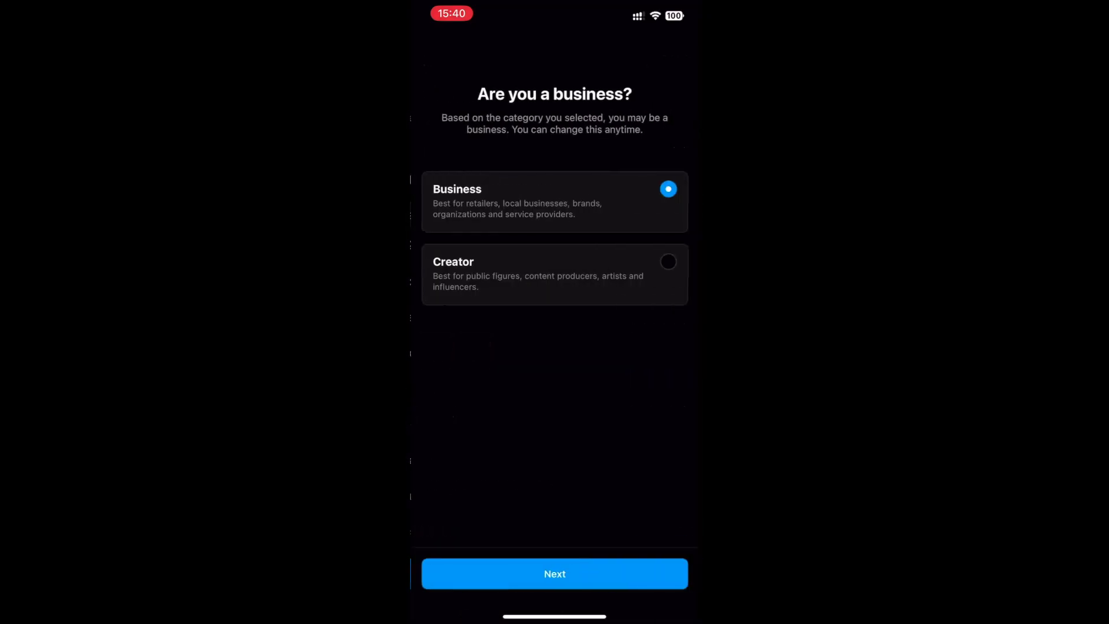
Choose Business as the account type, accept contact info, and skip the Accounts Center prompts
left_click(554, 574)
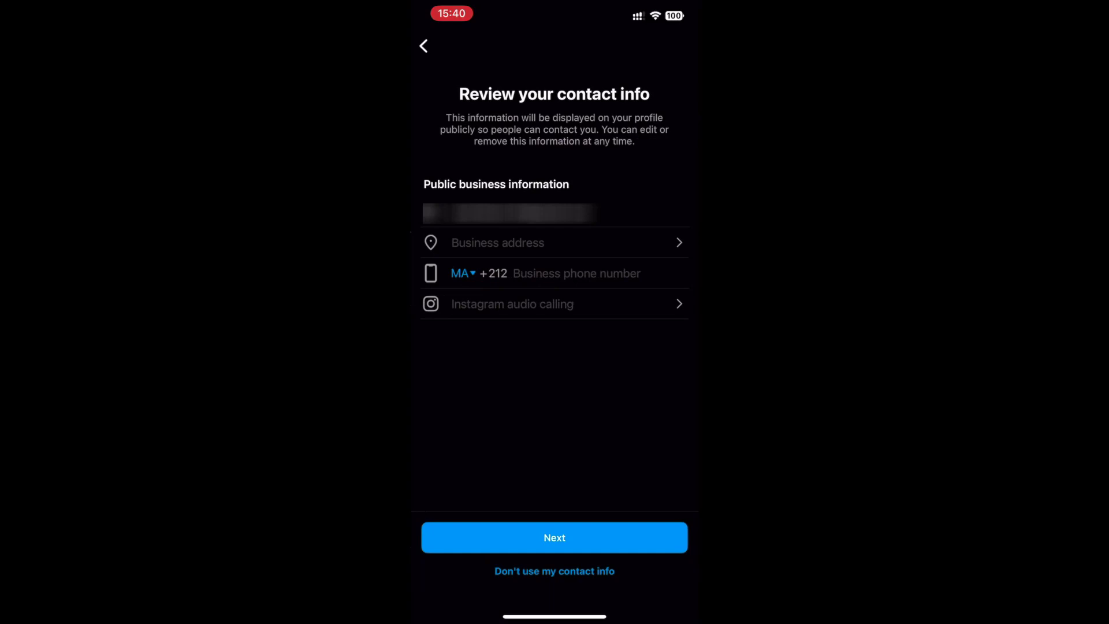
left_click(555, 538)
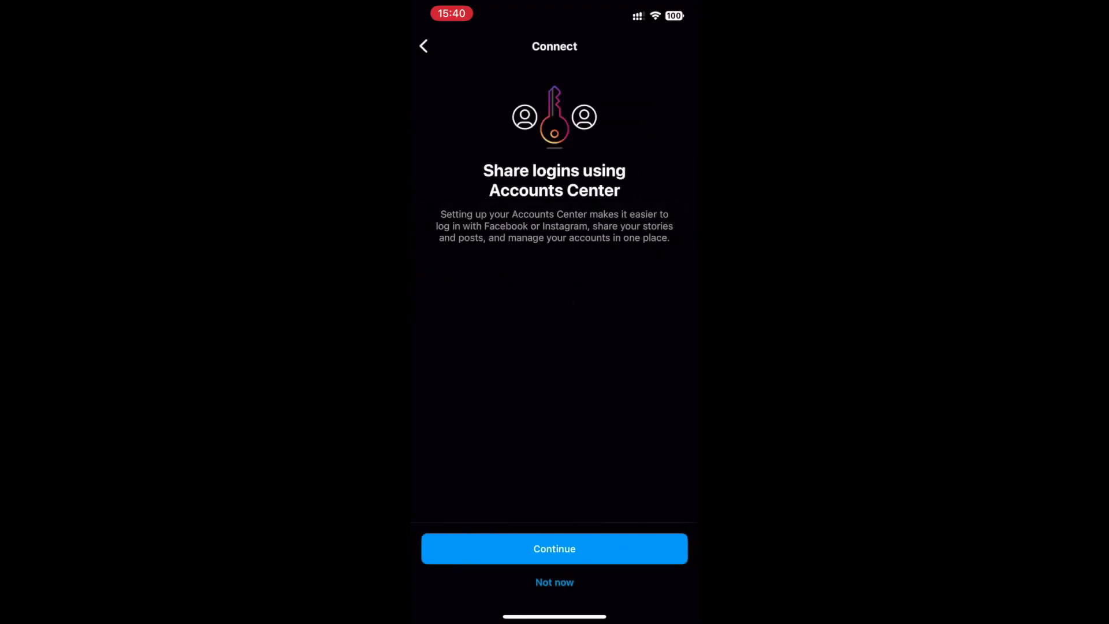
left_click(555, 582)
left_click(676, 43)
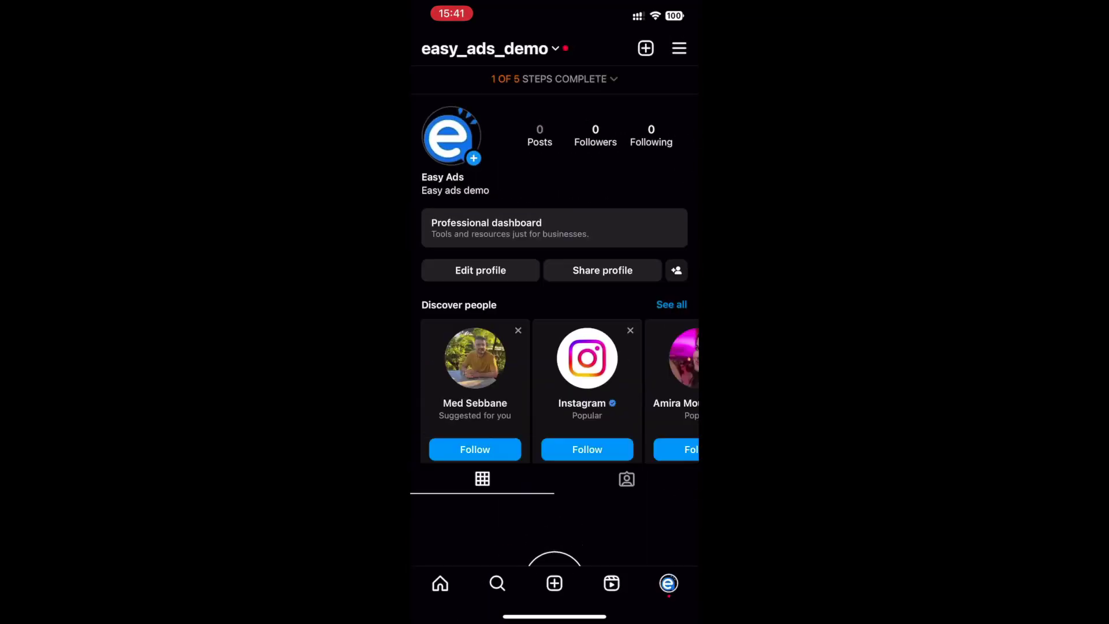